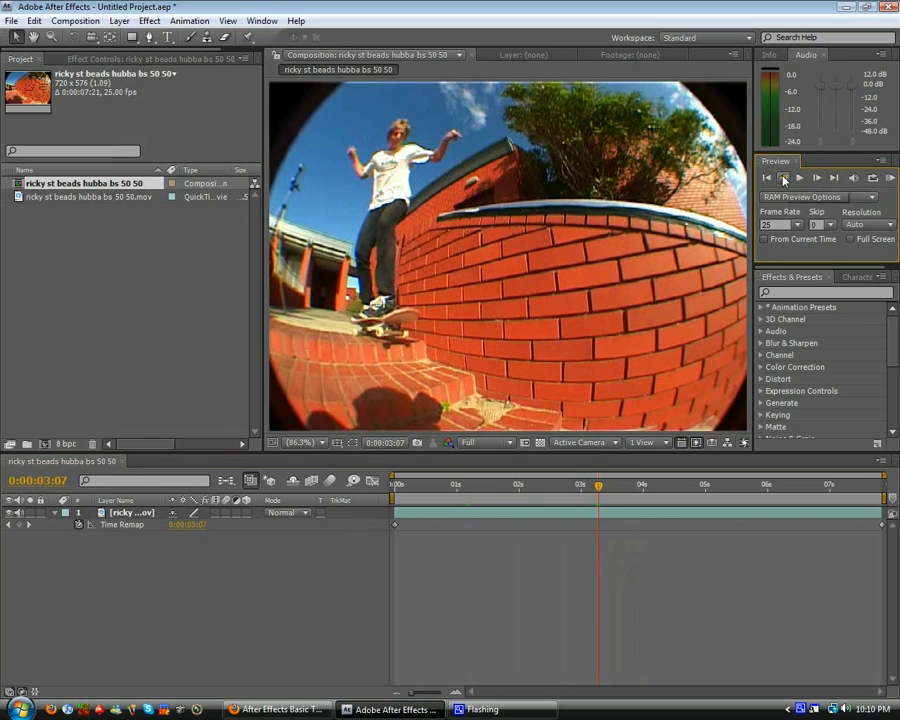
# - Add Time Remap keyframes to the skate clip at 0:00:03:06 and 0:00:04:09
pyautogui.click(784, 178)
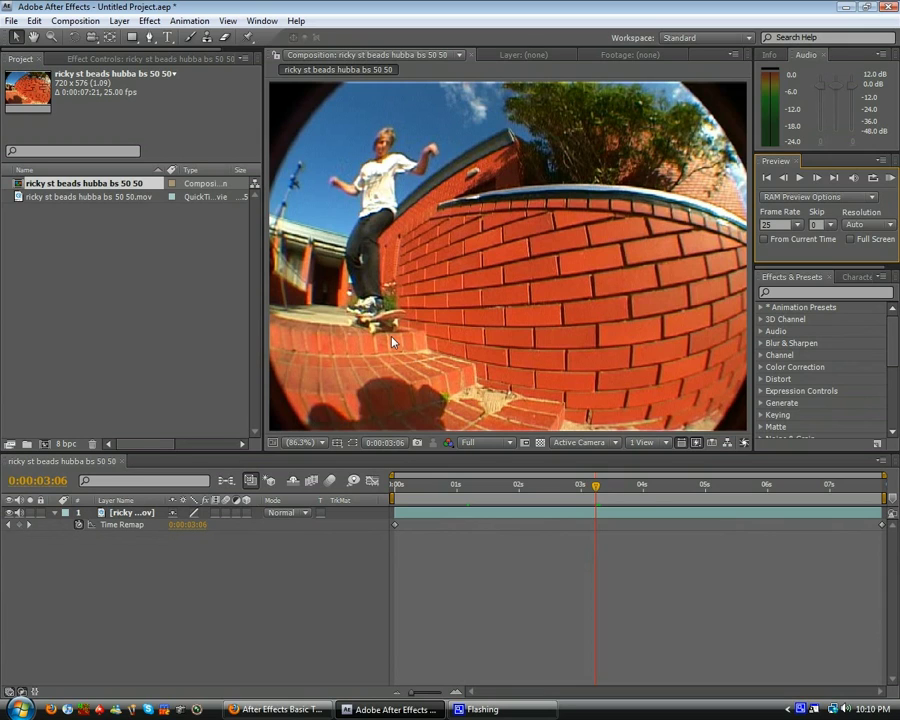
pyautogui.click(18, 525)
pyautogui.moveTo(595, 490); pyautogui.dragTo(666, 494)
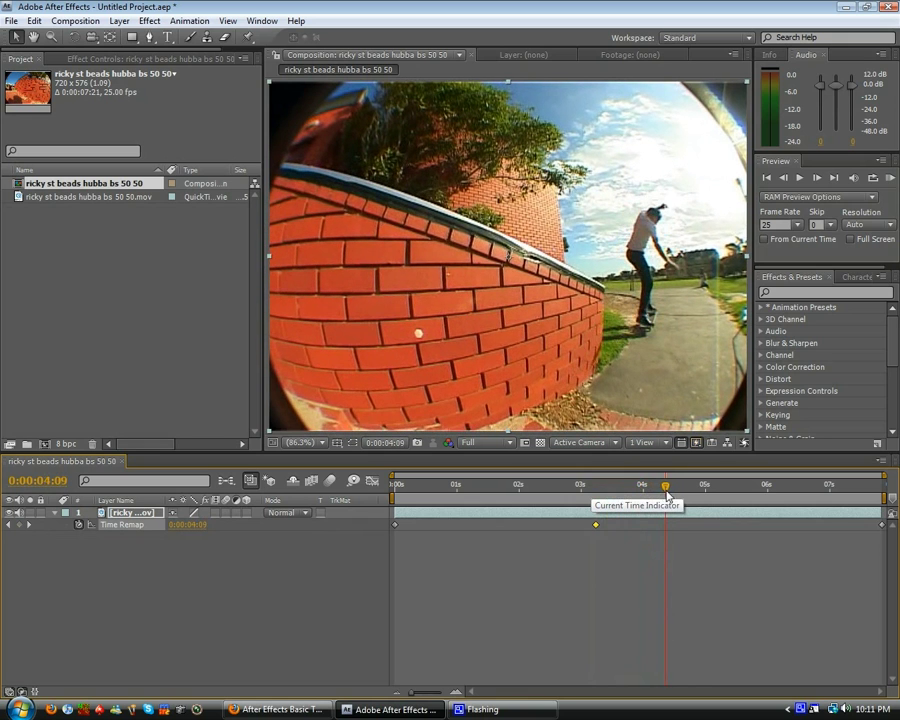
pyautogui.click(19, 525)
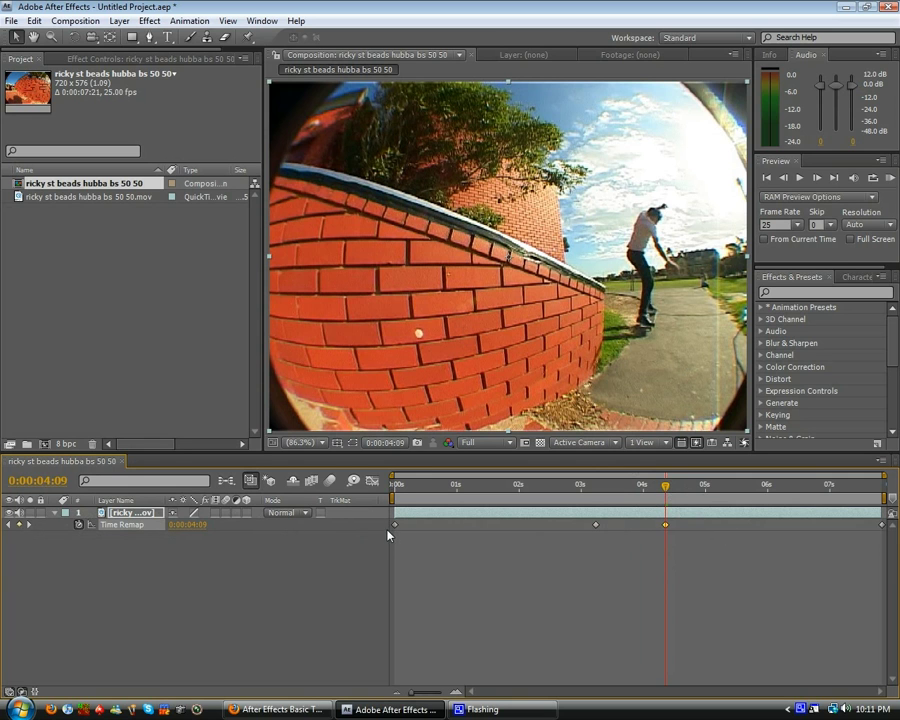
# - Set the composition's duration to 0:00:15:21 and fit the entire composition in the timeline
pyautogui.moveTo(573, 486); pyautogui.dragTo(497, 490)
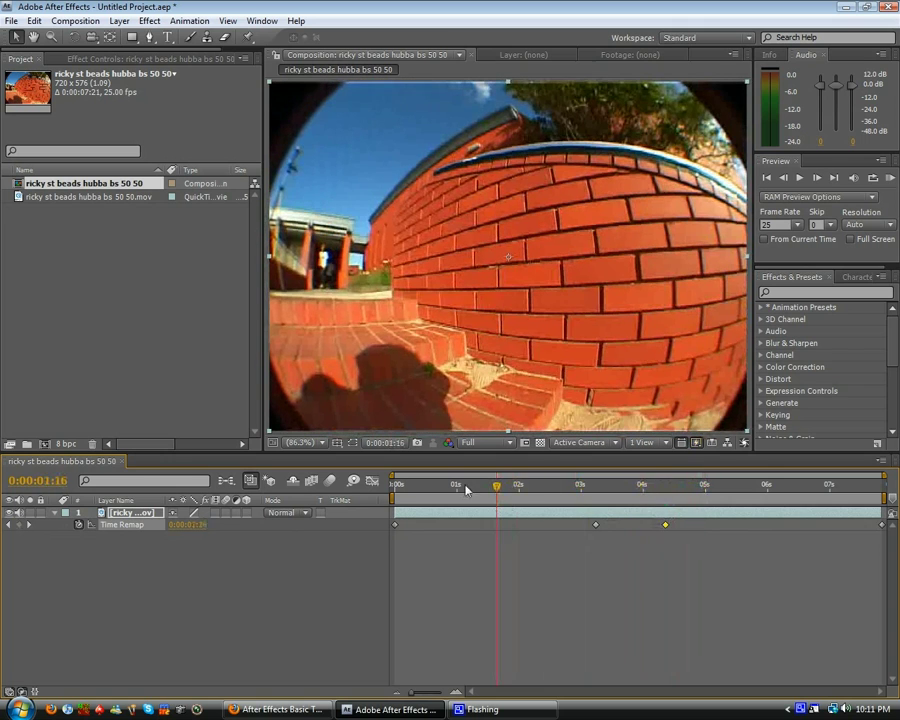
pyautogui.click(66, 21)
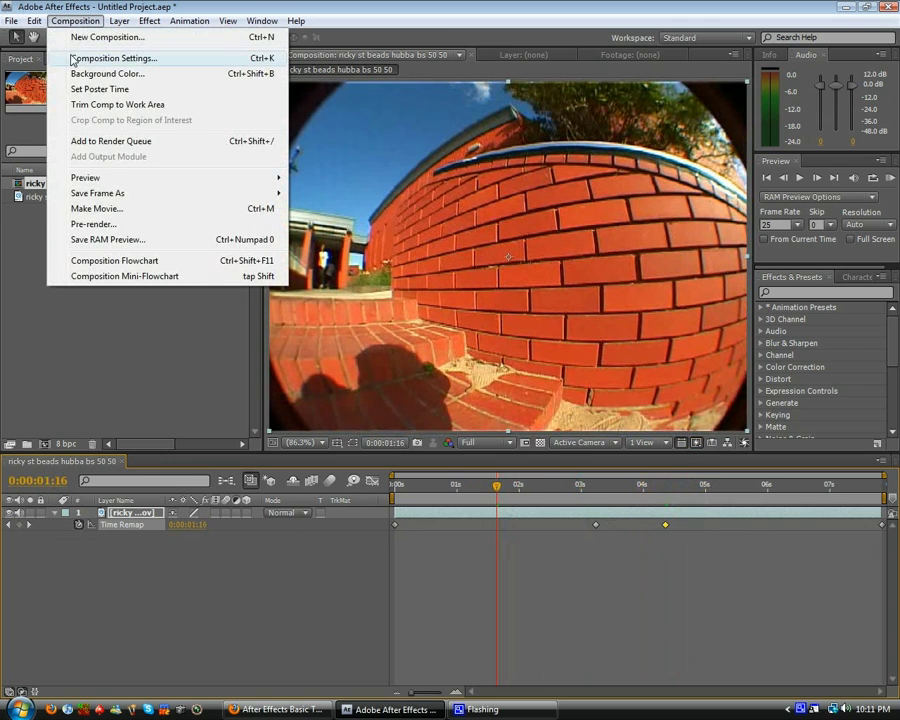
pyautogui.click(100, 58)
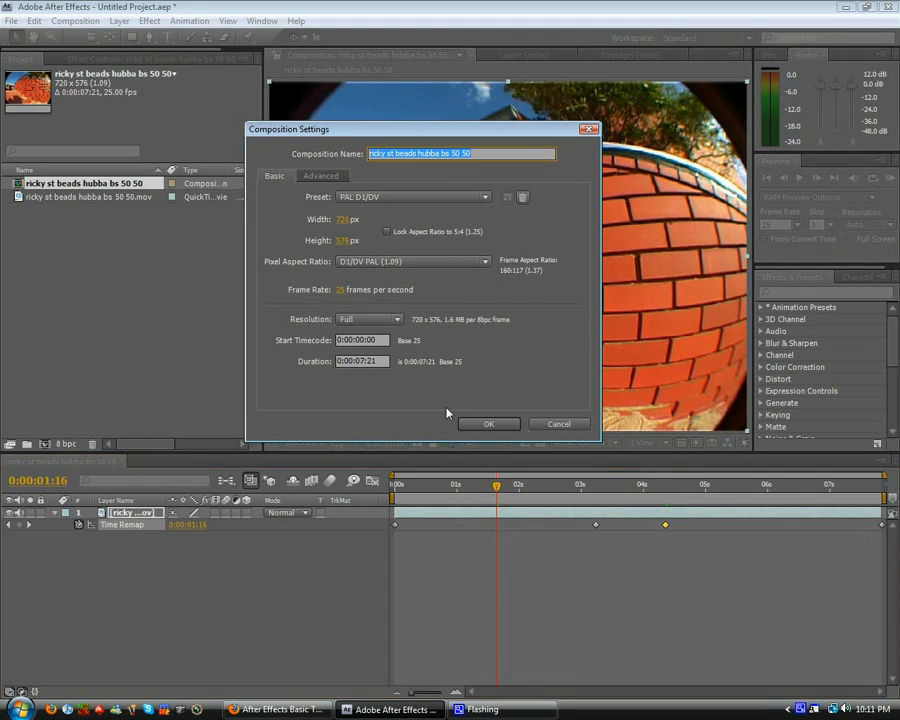
pyautogui.click(363, 362)
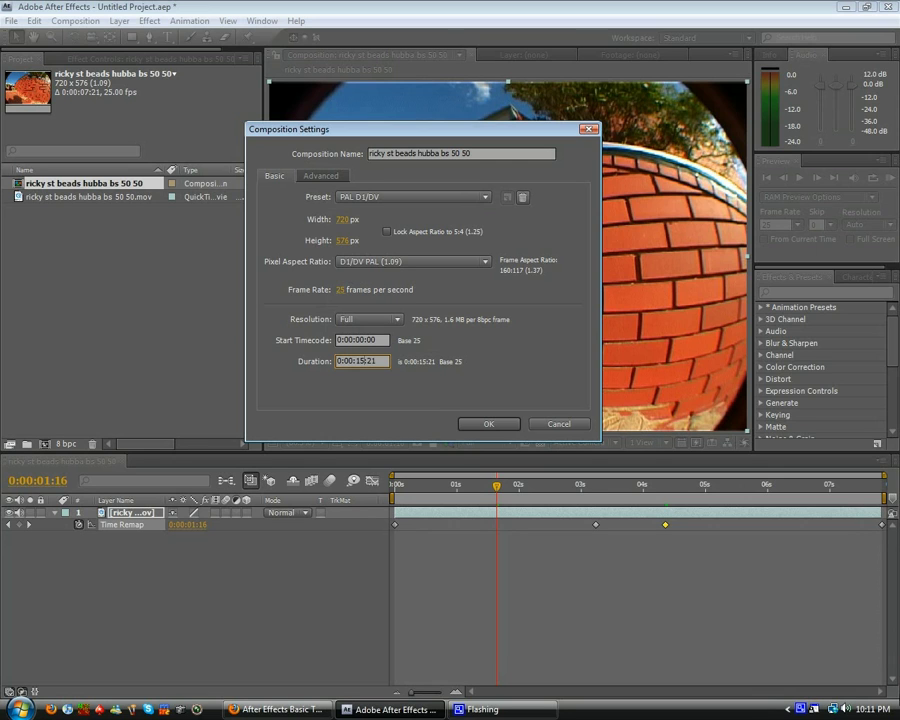
pyautogui.click(488, 423)
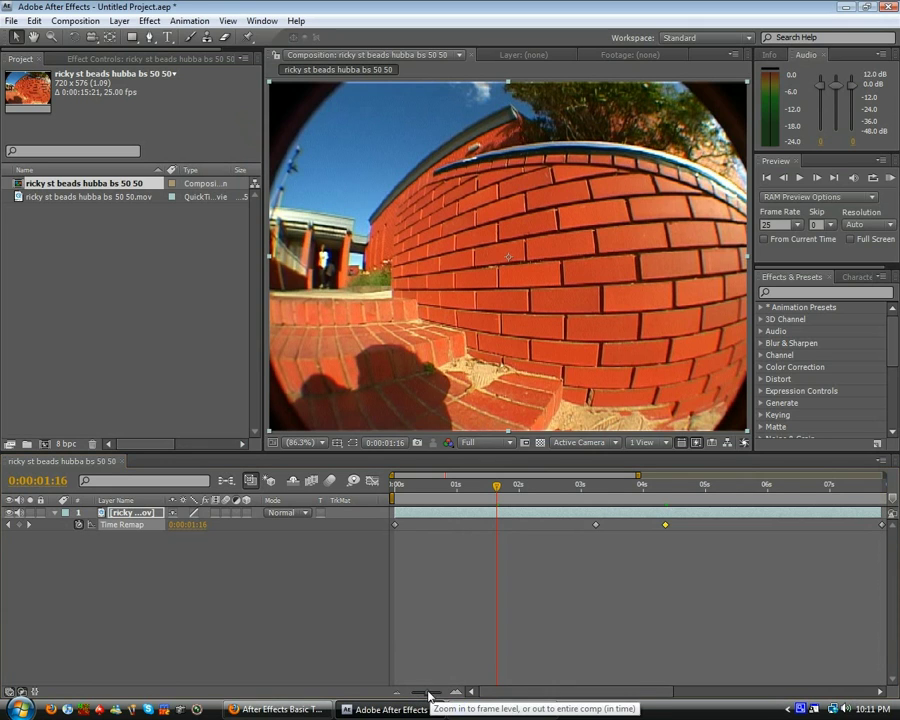
pyautogui.moveTo(433, 690); pyautogui.dragTo(424, 690)
# - Scrub through the extended timeline and the section around the two middle Time Remap keyframes
pyautogui.click(556, 487)
pyautogui.press('KP_0')
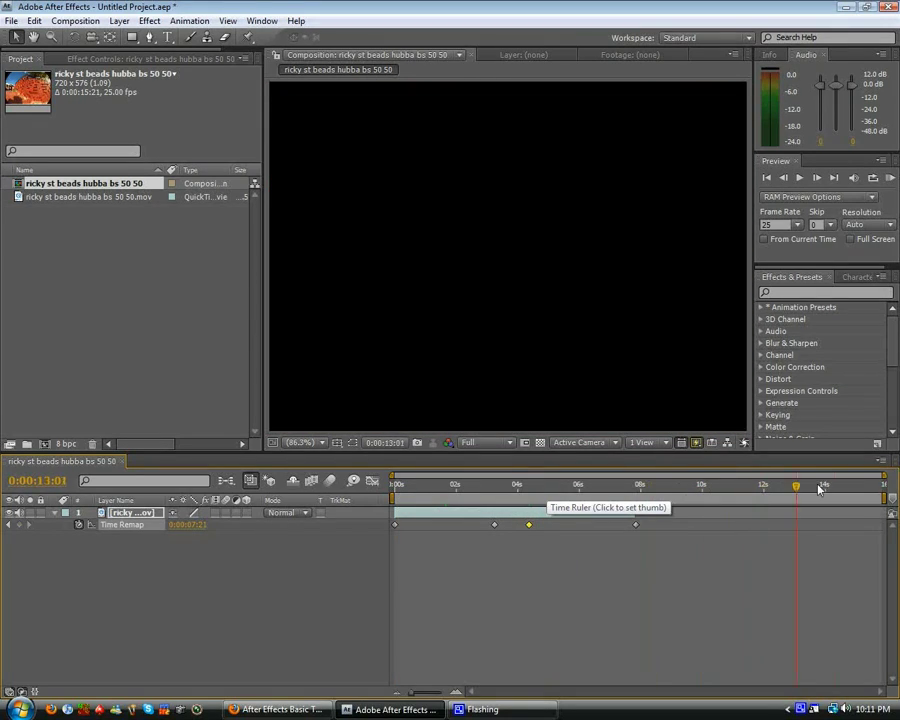
pyautogui.moveTo(458, 486); pyautogui.dragTo(500, 485)
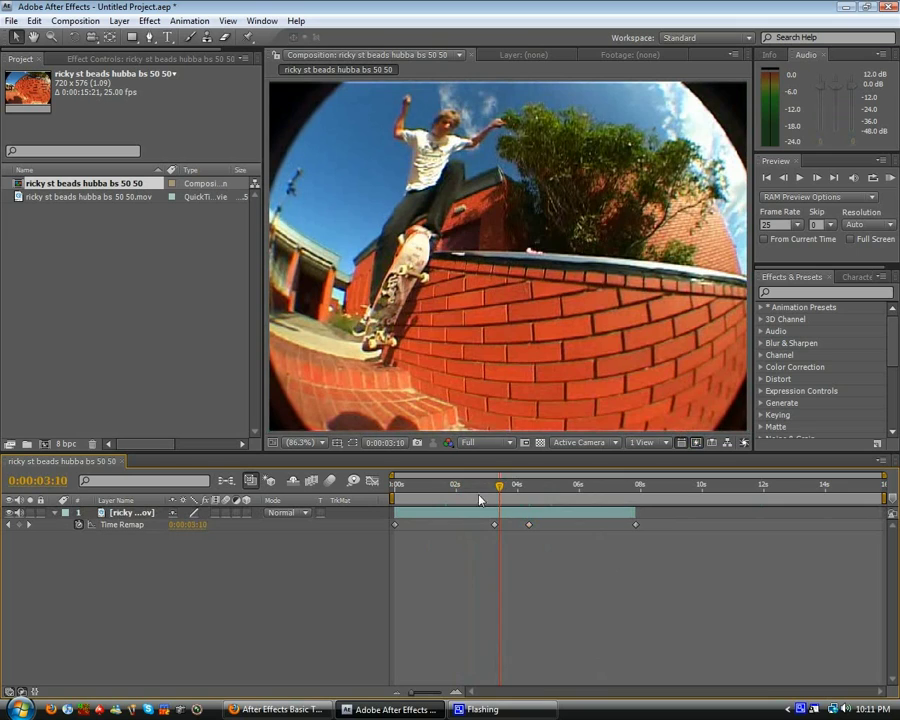
pyautogui.moveTo(500, 486); pyautogui.dragTo(541, 486)
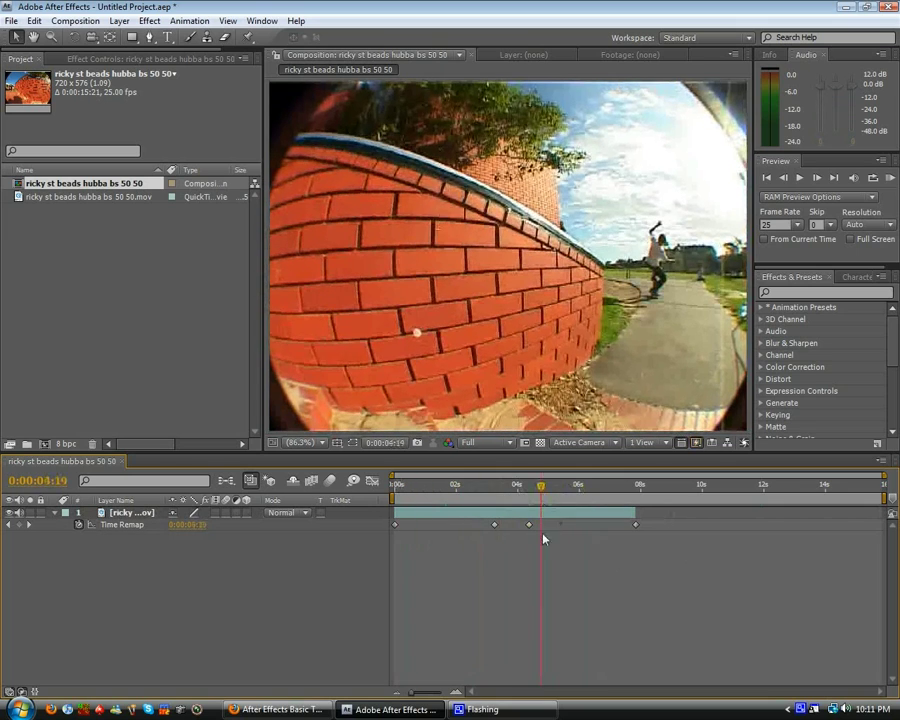
pyautogui.click(530, 526)
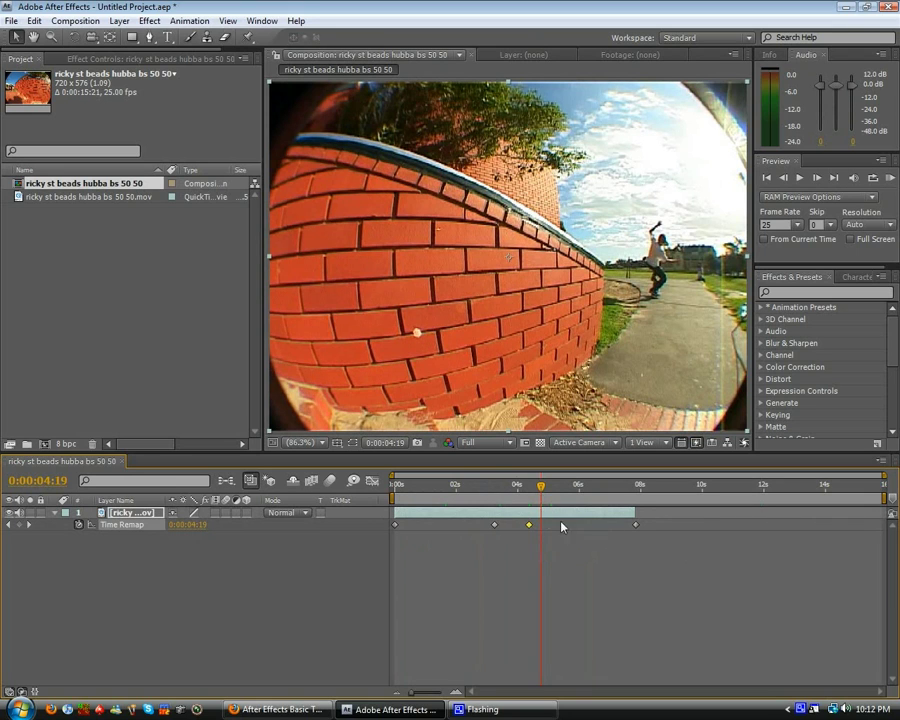
pyautogui.moveTo(530, 527)
pyautogui.mouseDown()
pyautogui.moveTo(567, 529)
pyautogui.moveTo(529, 524)
pyautogui.mouseUp()
pyautogui.click(637, 525)
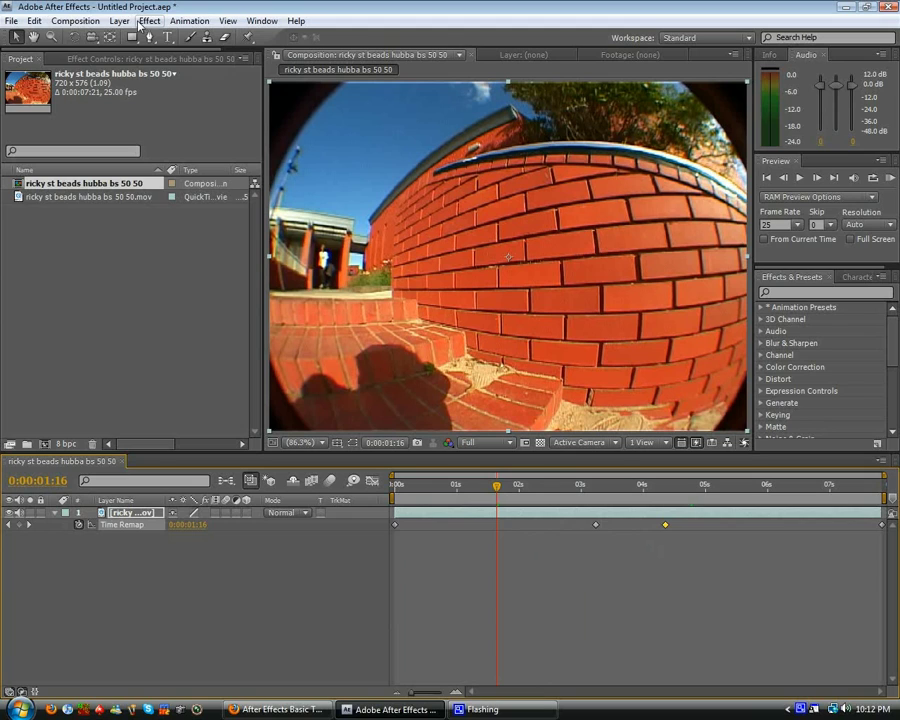
# - Redo the composition settings change and shift the last two Time Remap keyframes together, placing the earlier one at 0:00:05:19
pyautogui.click(34, 20)
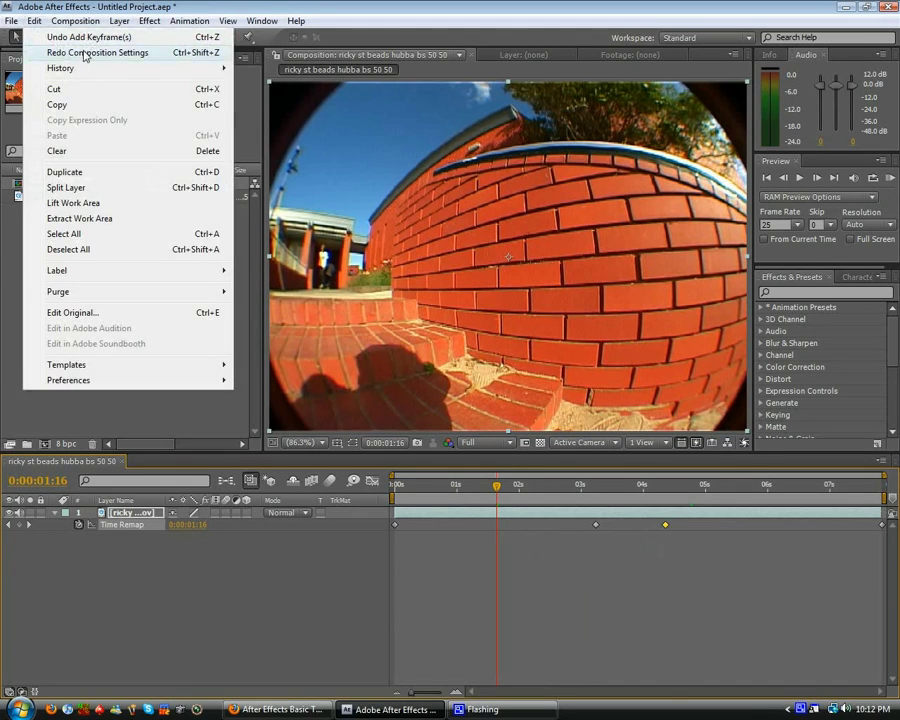
pyautogui.click(95, 53)
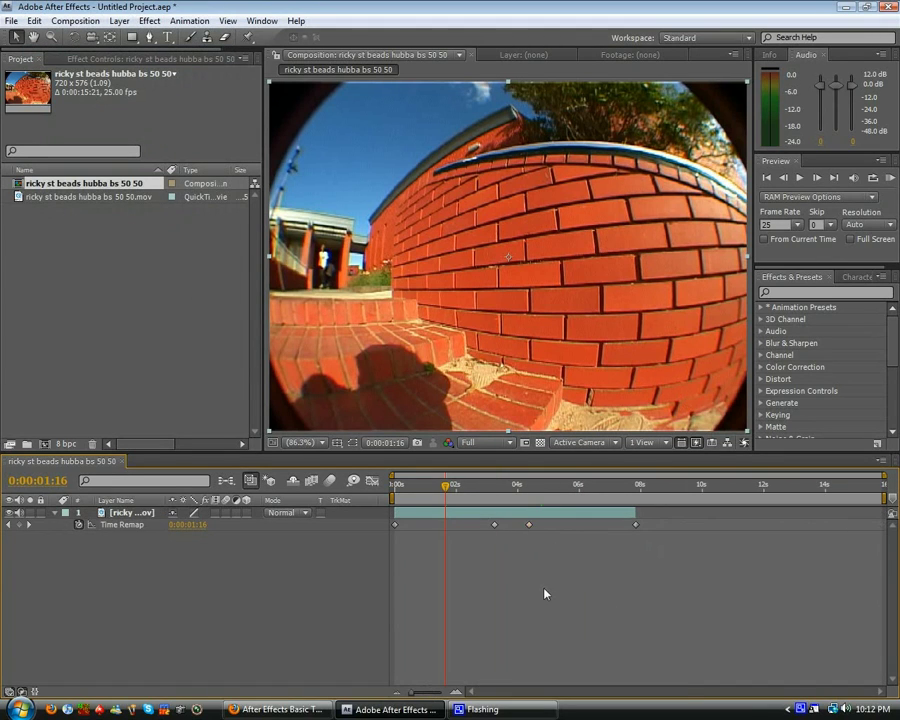
pyautogui.keyDown('shift'); pyautogui.click(635, 525); pyautogui.keyUp('shift')
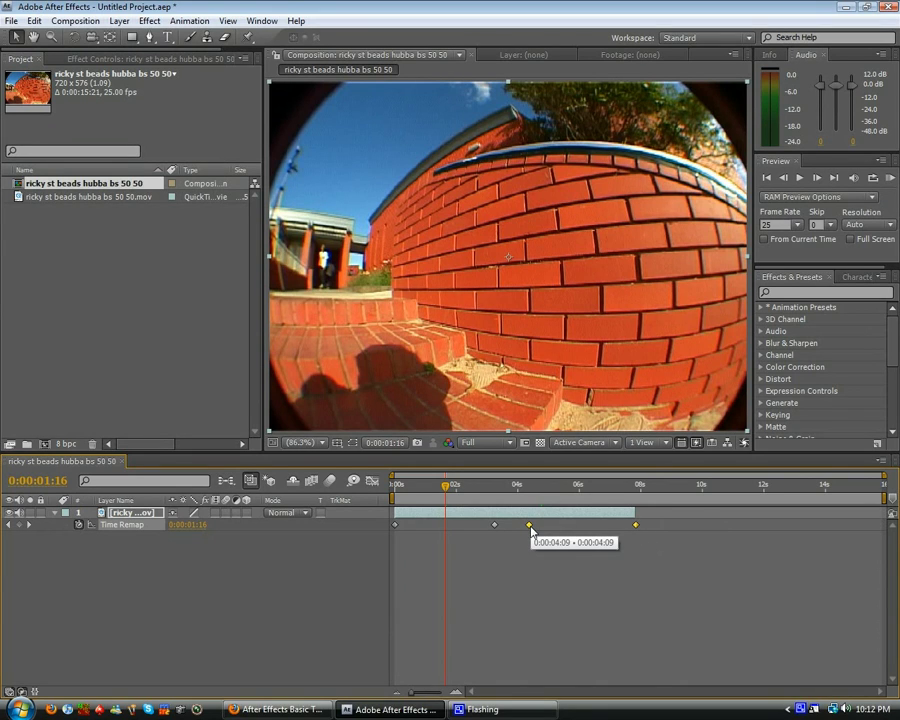
pyautogui.moveTo(530, 528); pyautogui.dragTo(714, 527)
pyautogui.moveTo(552, 530); pyautogui.dragTo(575, 528)
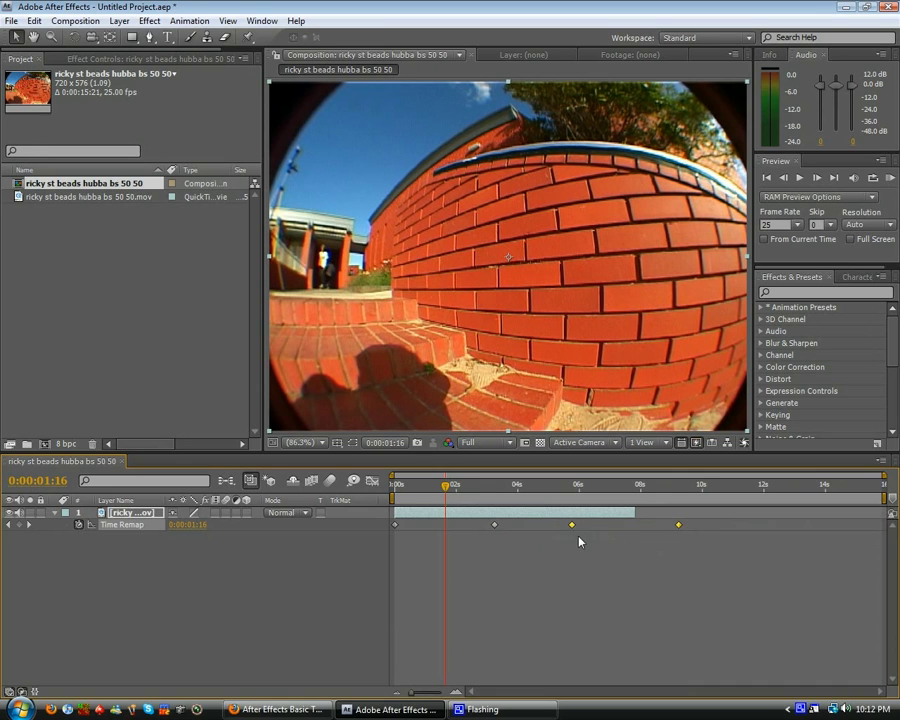
pyautogui.click(534, 563)
# - Scrub across the slowed section between the middle keyframes and play a RAM preview of the composition
pyautogui.click(441, 487)
pyautogui.moveTo(434, 489); pyautogui.dragTo(473, 488)
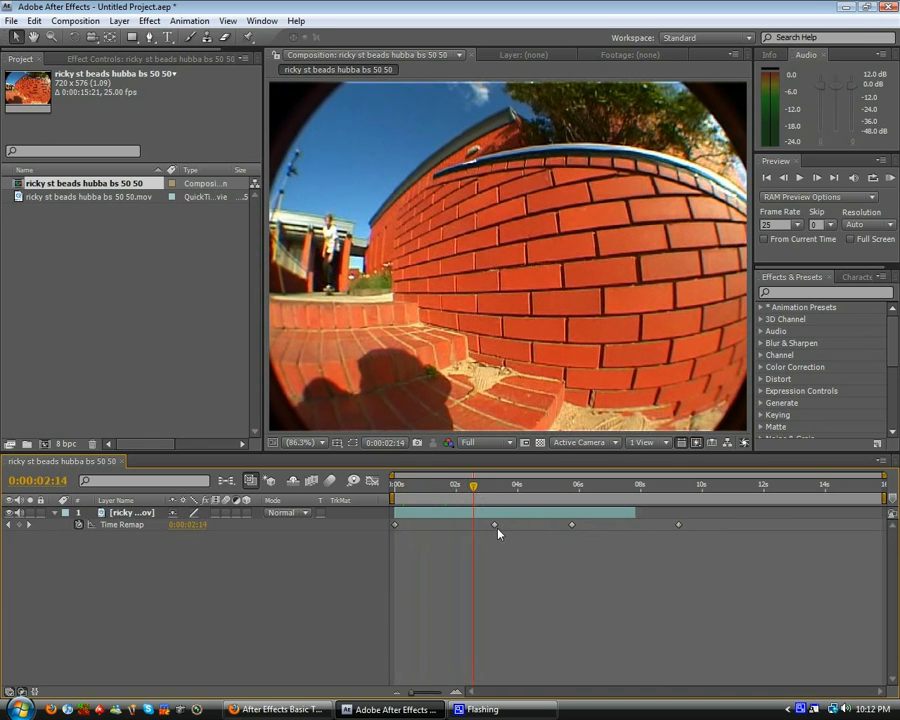
pyautogui.moveTo(494, 488); pyautogui.dragTo(558, 490)
pyautogui.press('k')
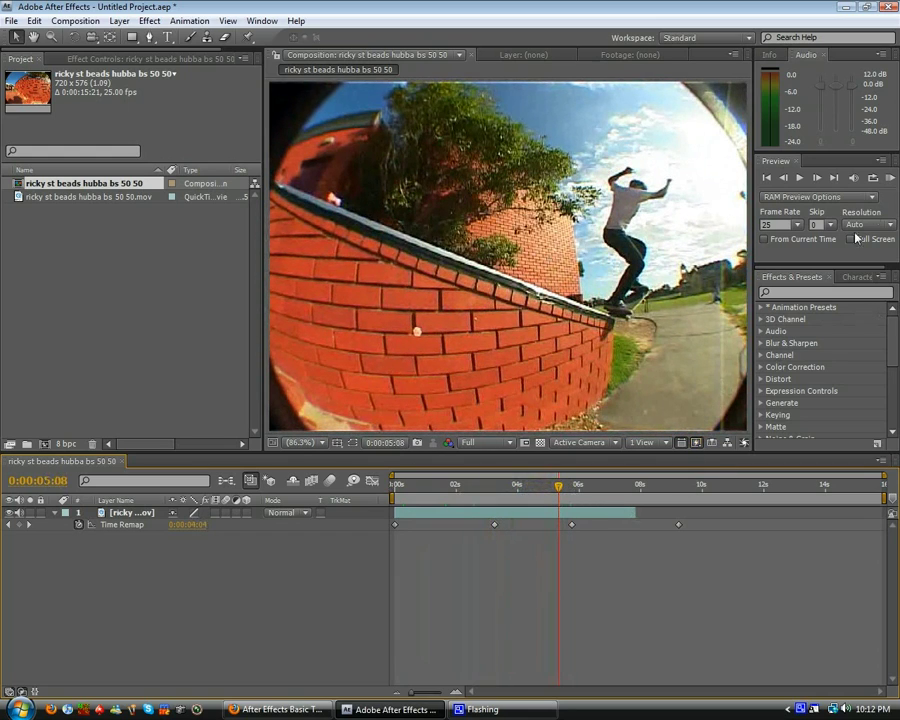
pyautogui.click(890, 178)
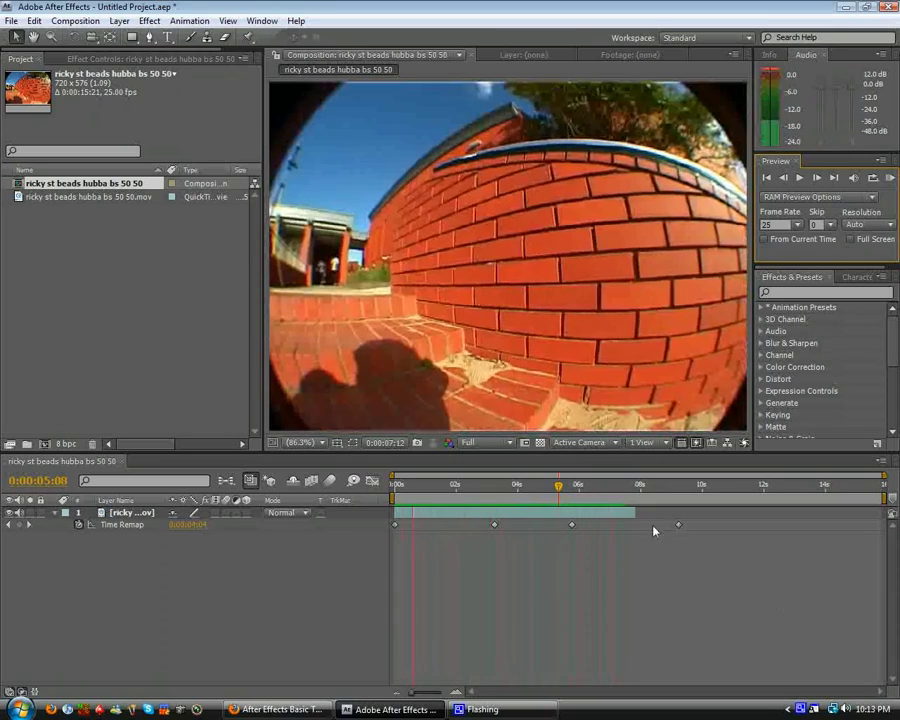
# - Extend the end of the clip layer to the last Time Remap keyframe at 0:00:09:06
pyautogui.click(629, 487)
pyautogui.moveTo(638, 487); pyautogui.dragTo(611, 490)
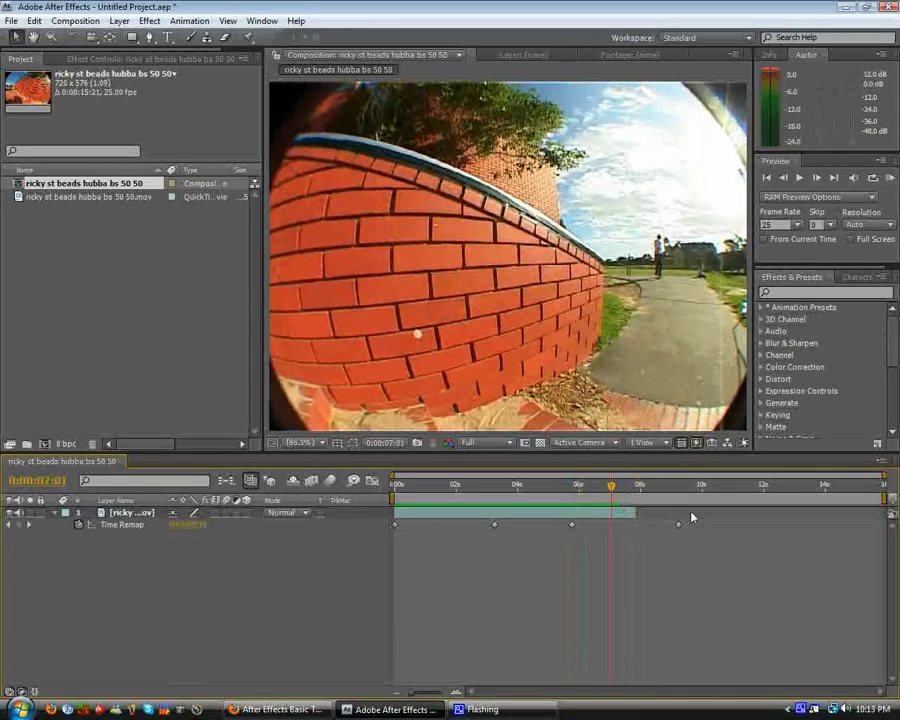
pyautogui.click(679, 487)
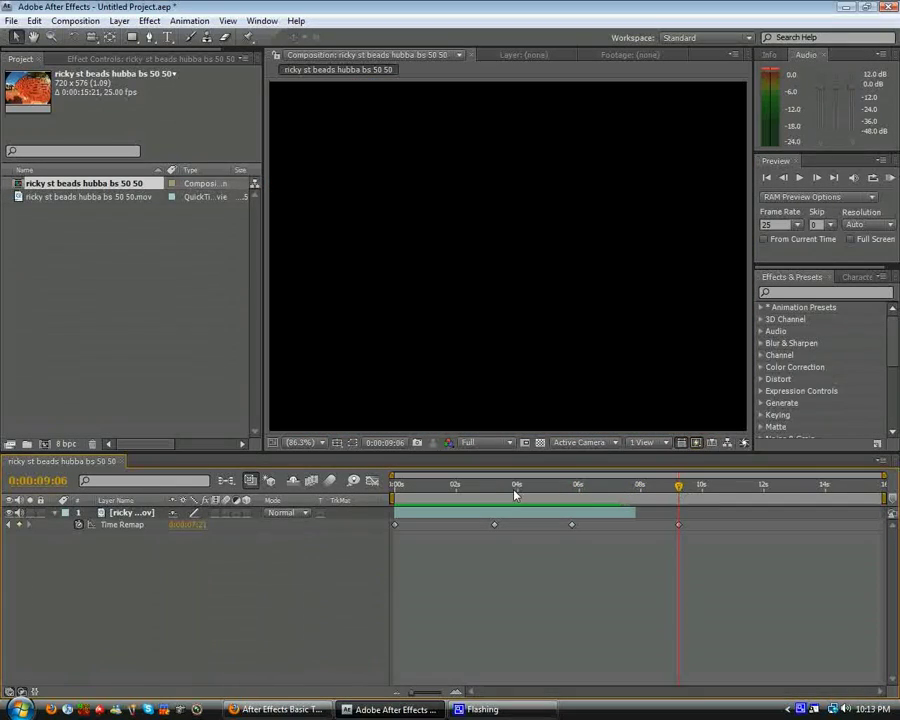
pyautogui.moveTo(515, 494); pyautogui.dragTo(679, 492)
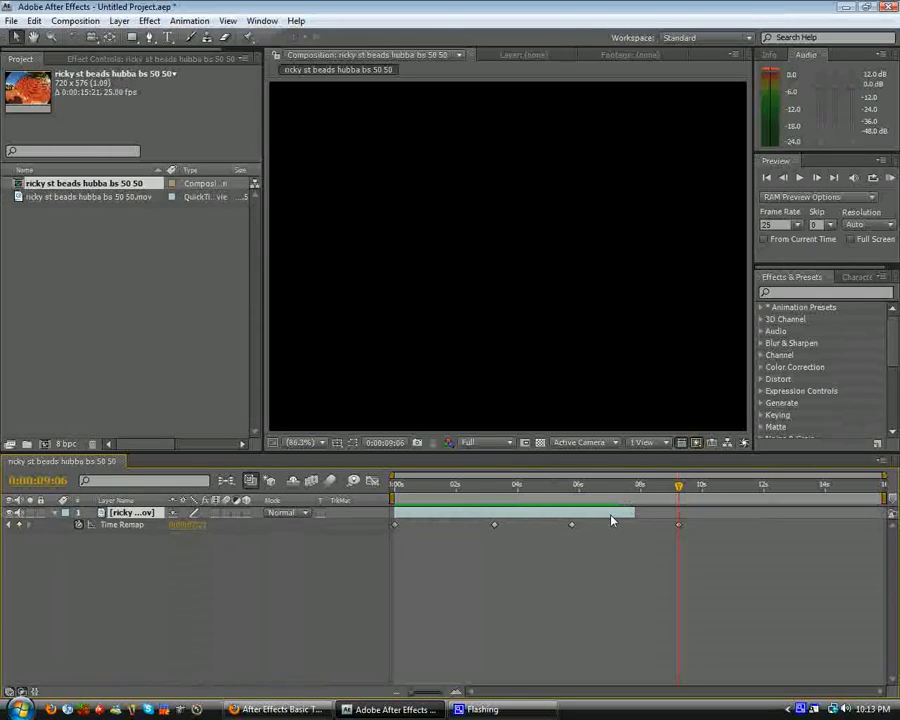
pyautogui.moveTo(633, 517); pyautogui.dragTo(554, 528)
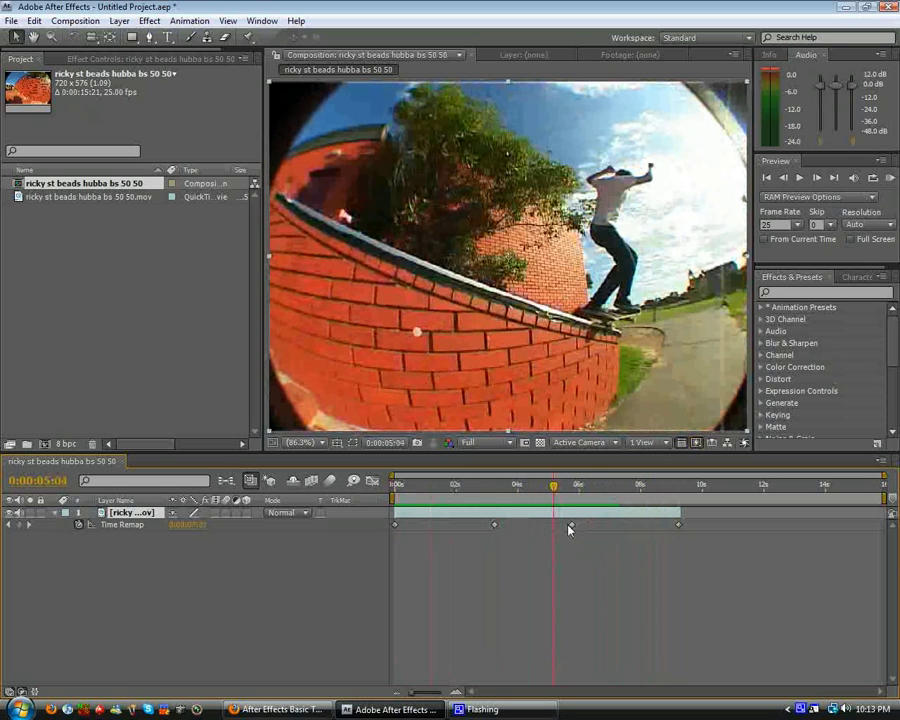
# - Select the Time Remap keyframe at 0:00:05:19 and show the property's speed graph in the Graph Editor
pyautogui.moveTo(574, 533)
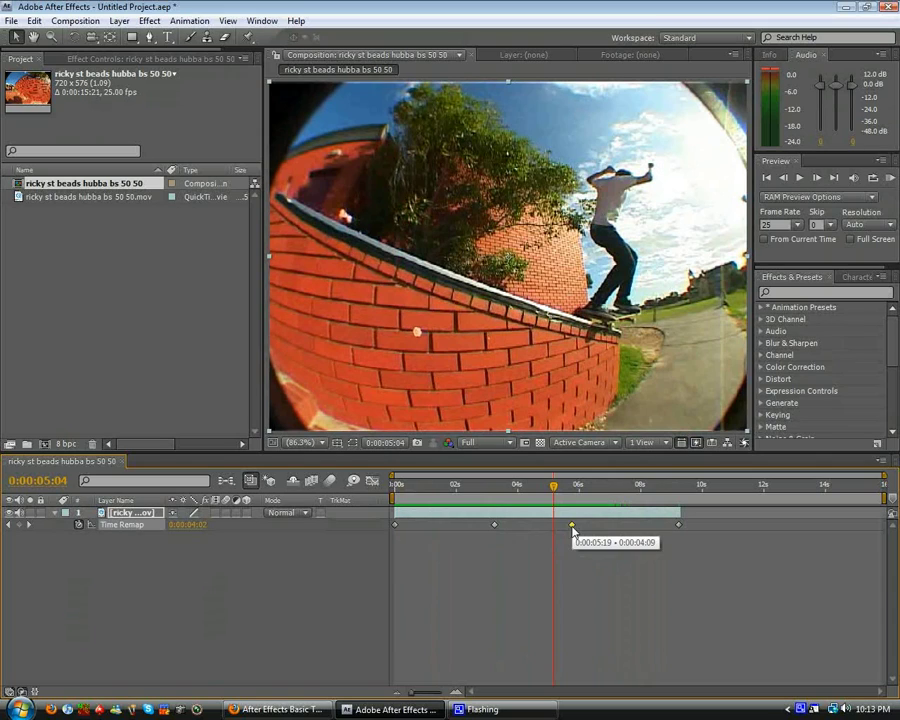
pyautogui.click(572, 525)
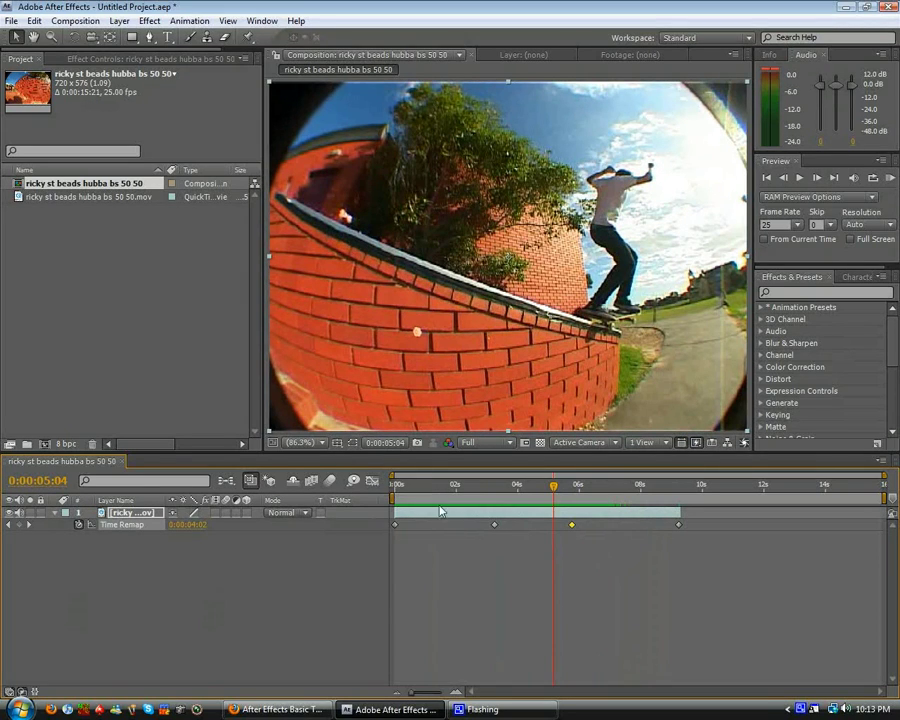
pyautogui.click(376, 485)
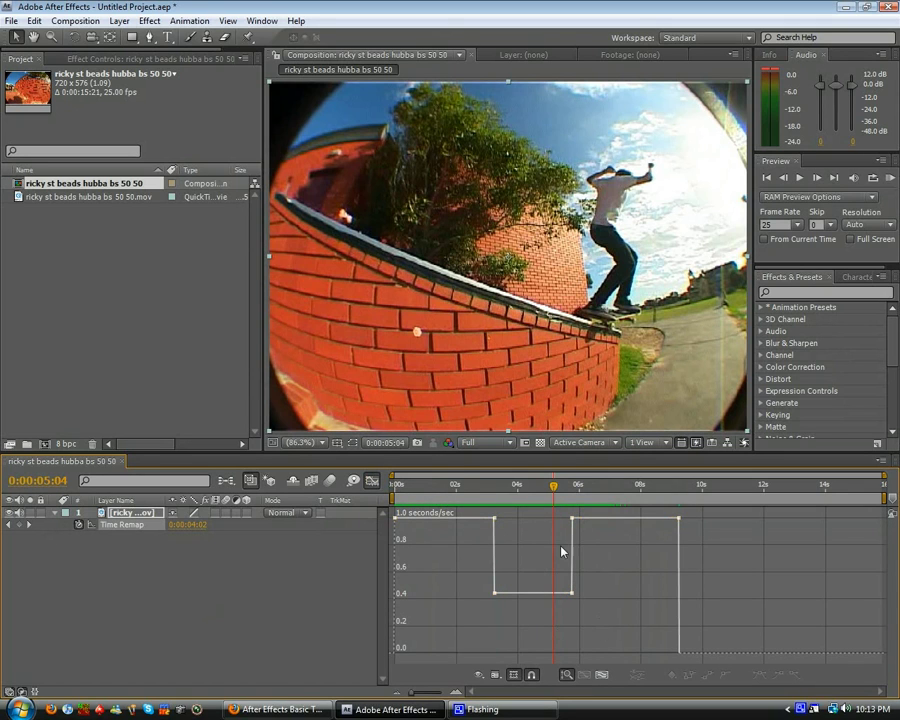
# - Examine the speed graph while scrubbing from the clip's start into the slow-motion section
pyautogui.moveTo(463, 482); pyautogui.dragTo(394, 483)
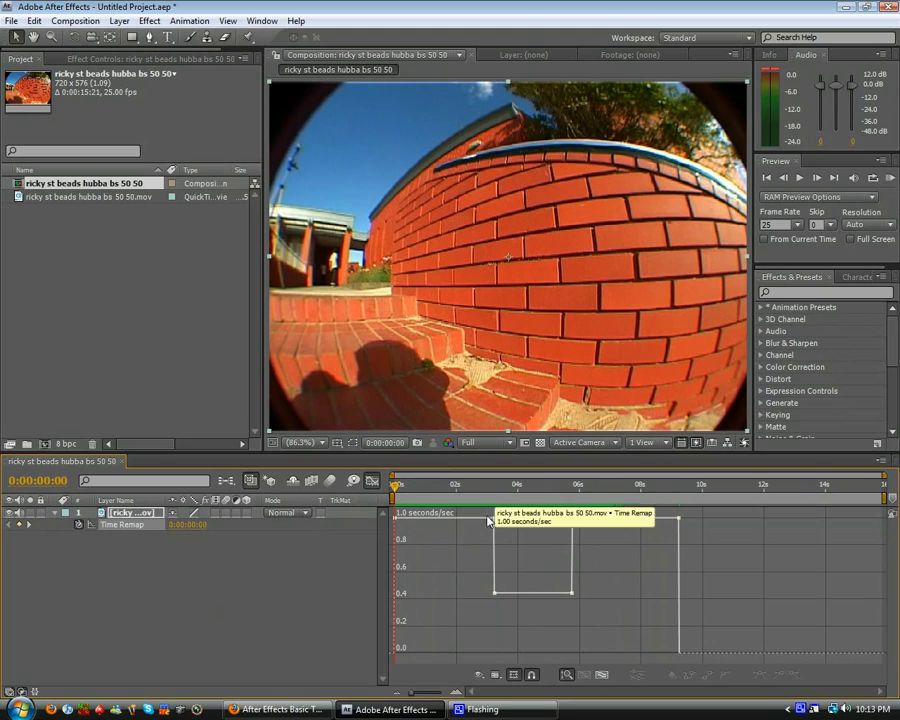
pyautogui.moveTo(401, 522)
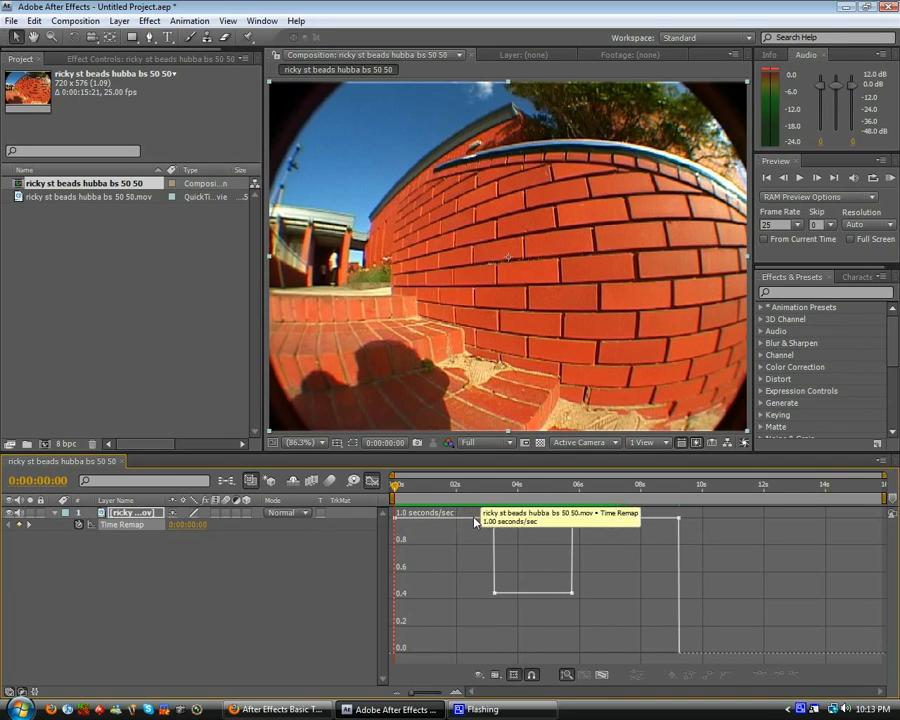
pyautogui.moveTo(395, 494); pyautogui.dragTo(497, 494)
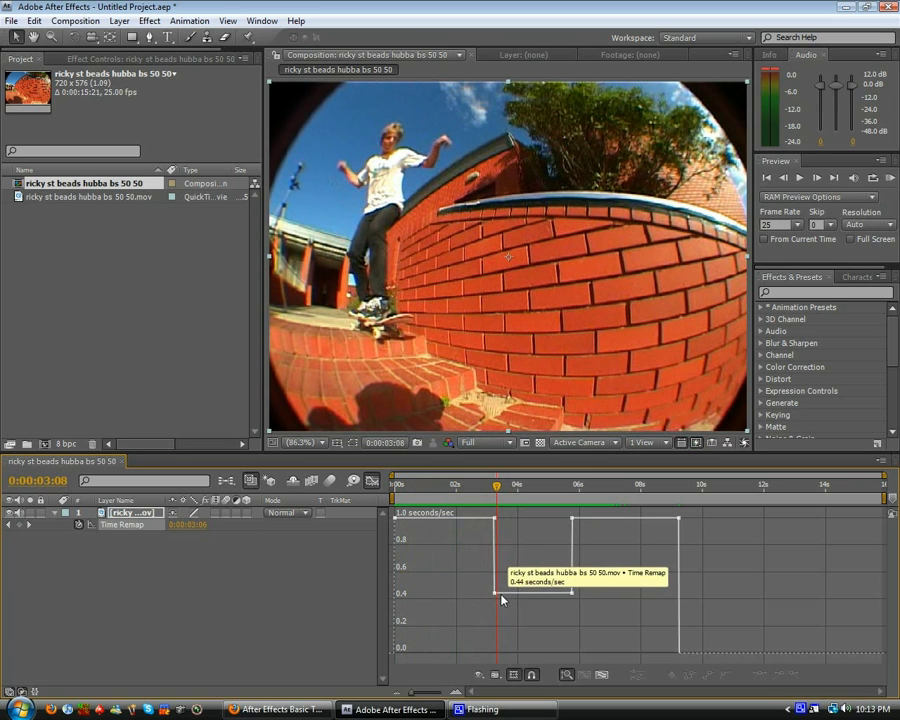
pyautogui.moveTo(498, 487); pyautogui.dragTo(531, 497)
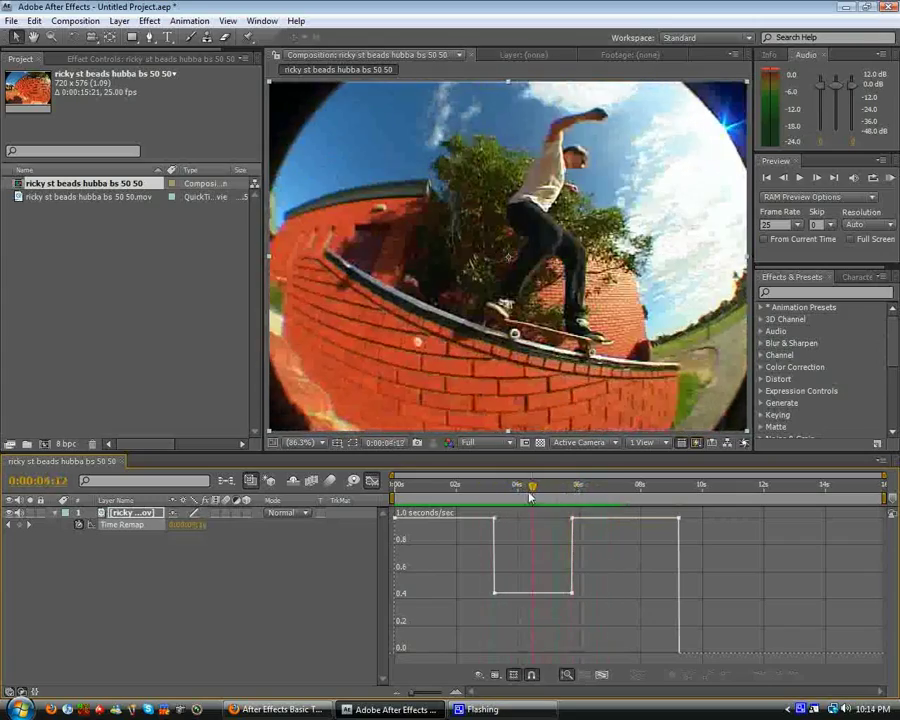
# - Smooth the slow-motion section into a curved dip by raising its start and end speed handles to 1.0 seconds/sec, and preview it
pyautogui.click(494, 595)
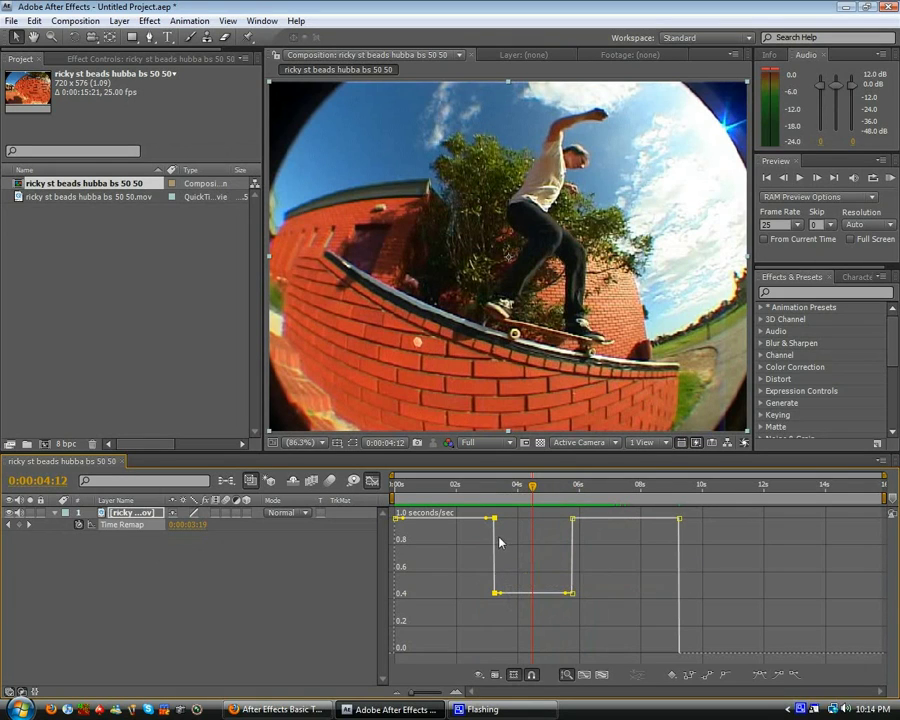
pyautogui.hotkey('ctrl', 'a')
pyautogui.moveTo(502, 595); pyautogui.dragTo(507, 518)
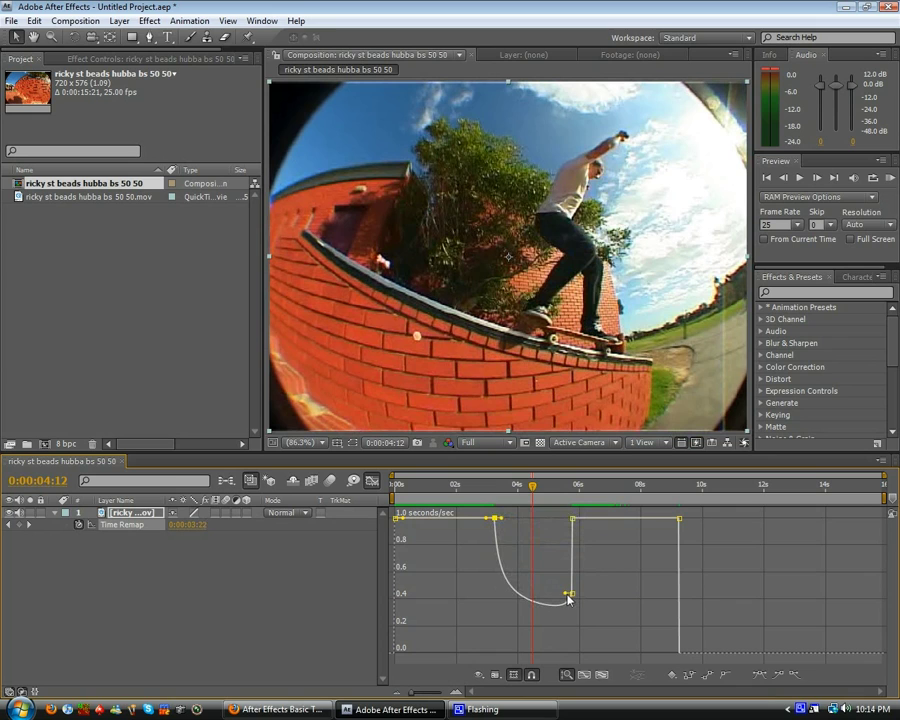
pyautogui.moveTo(567, 590); pyautogui.dragTo(561, 524)
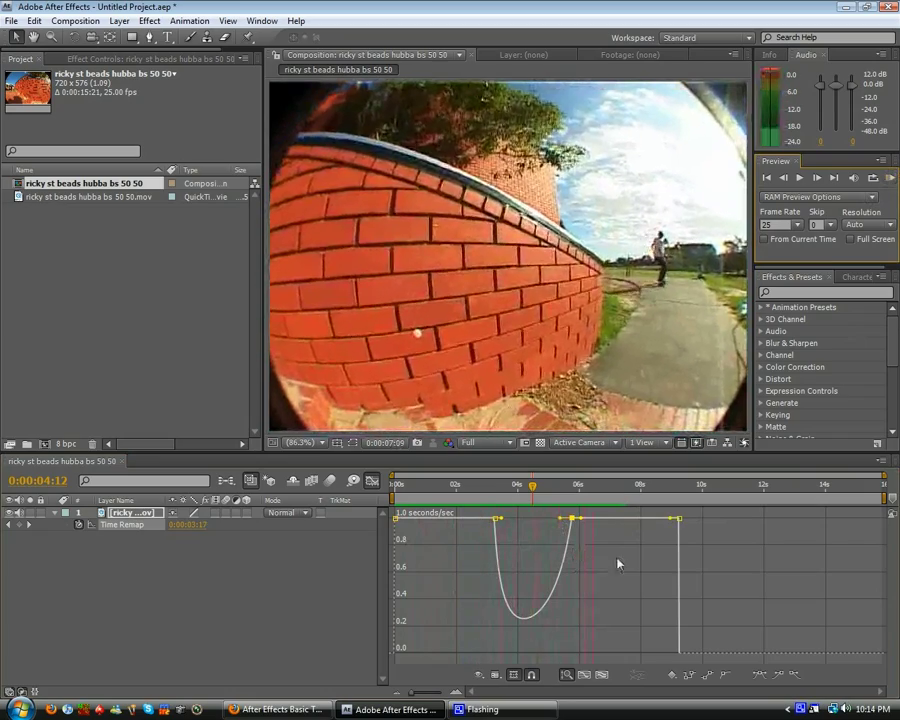
pyautogui.press('space')
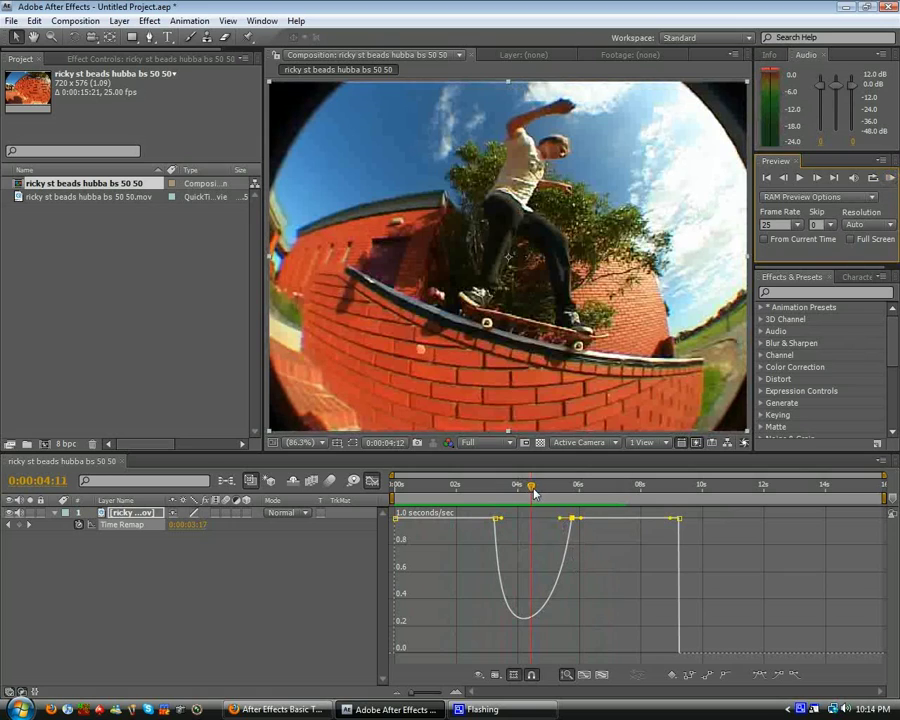
# - Move the current time to 0:00:04:03 and compare the Time Remap keyframes in the layer view with the speed graph
pyautogui.moveTo(535, 490); pyautogui.dragTo(520, 488)
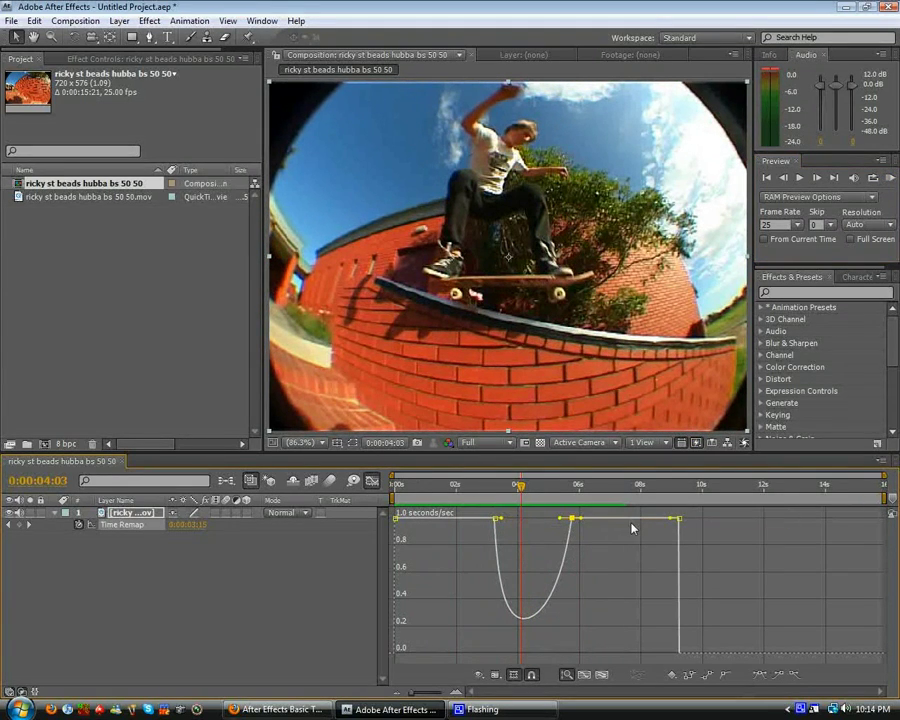
pyautogui.click(374, 481)
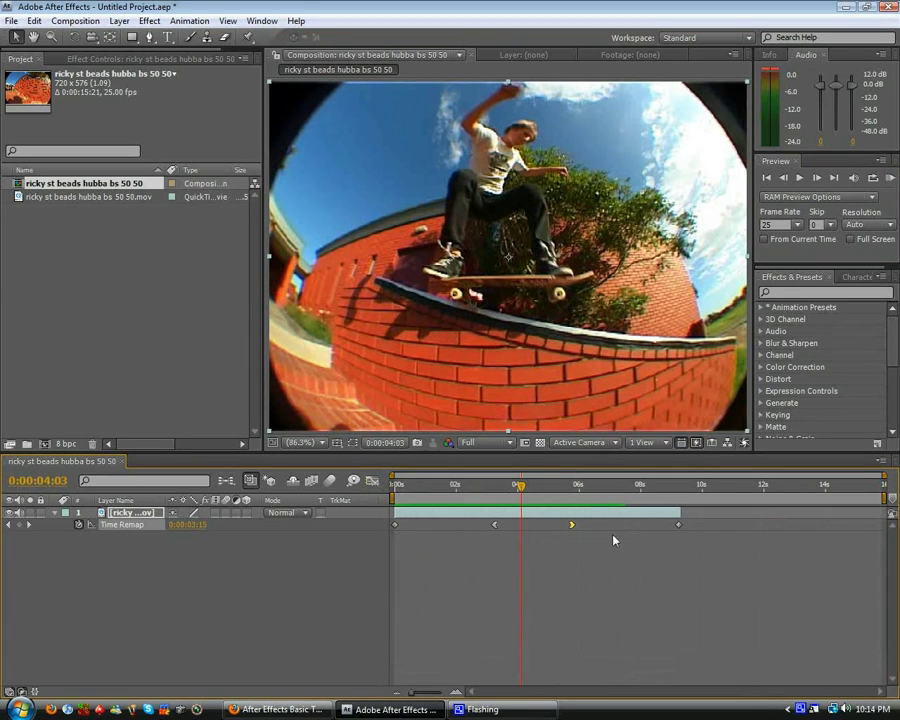
pyautogui.moveTo(679, 526)
pyautogui.moveTo(572, 528); pyautogui.dragTo(593, 557)
pyautogui.click(373, 482)
pyautogui.click(603, 558)
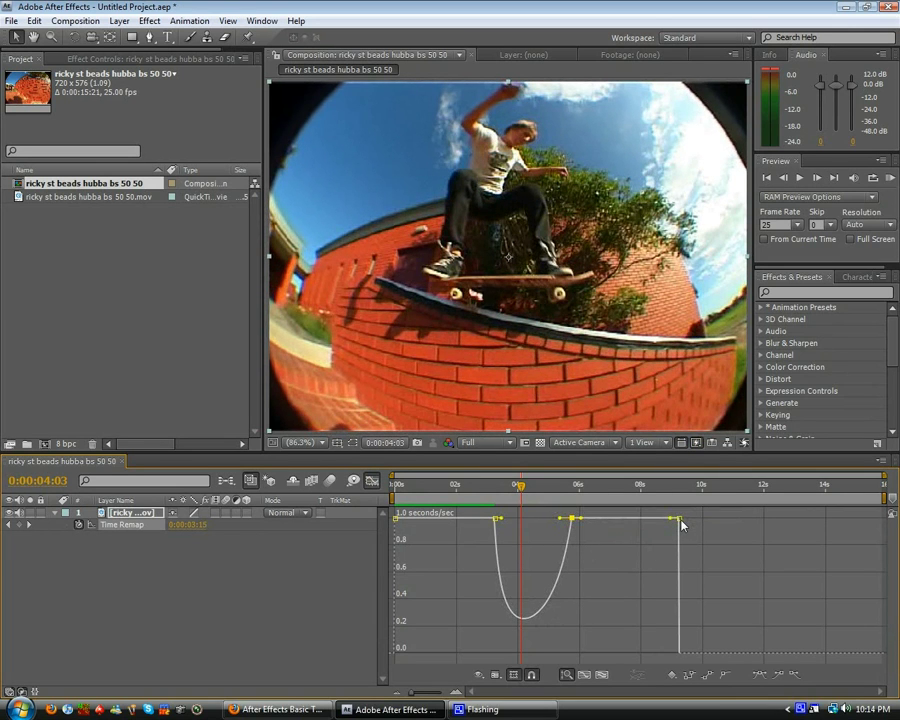
# - Shorten the slow-motion section by moving the last two Time Remap keyframes together to about 5.1 and 8.6 seconds
pyautogui.moveTo(683, 524); pyautogui.dragTo(604, 528)
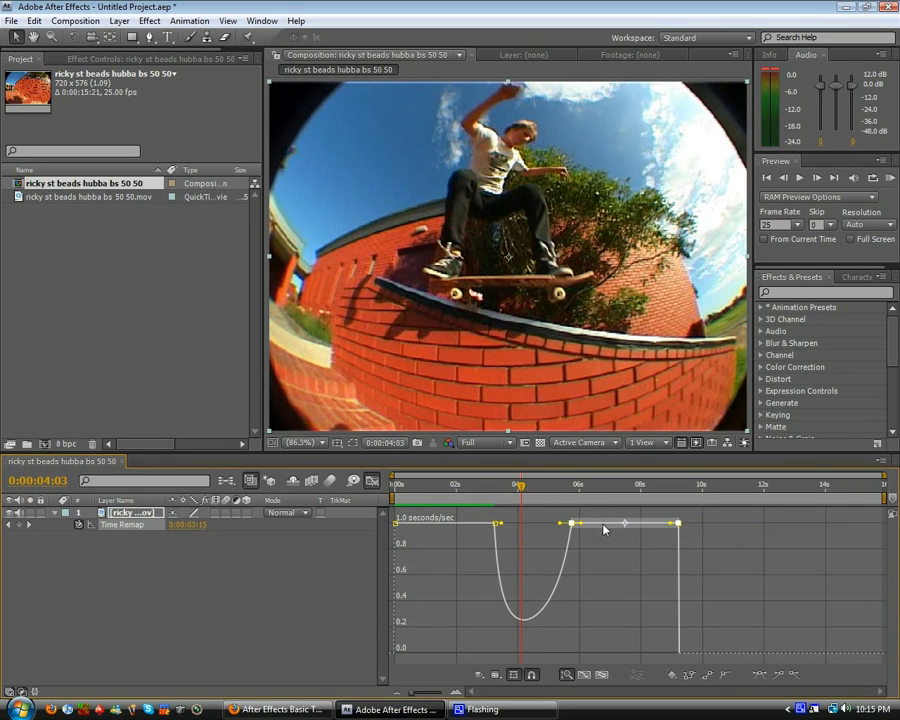
pyautogui.moveTo(604, 529); pyautogui.dragTo(648, 552)
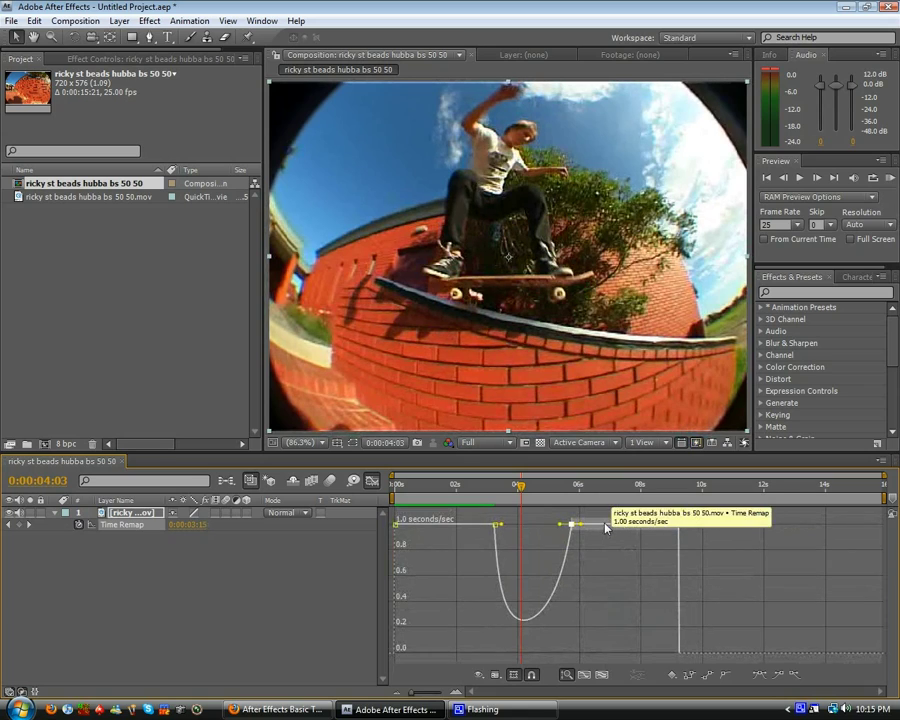
pyautogui.moveTo(605, 528); pyautogui.dragTo(580, 515)
pyautogui.moveTo(679, 578); pyautogui.dragTo(679, 574)
pyautogui.moveTo(488, 487); pyautogui.dragTo(638, 490)
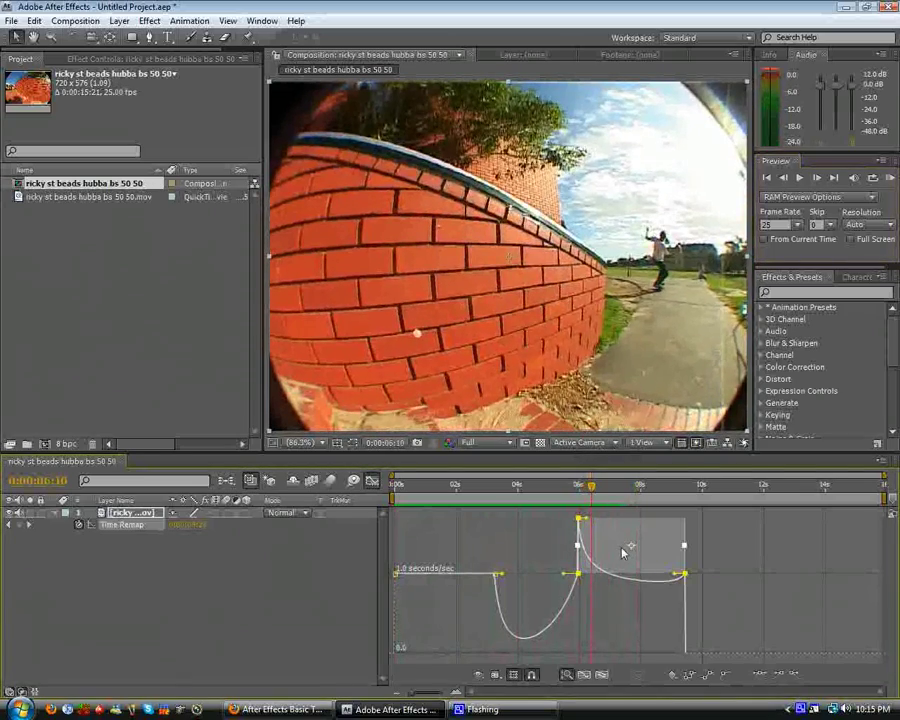
pyautogui.moveTo(622, 551); pyautogui.dragTo(602, 551)
pyautogui.click(522, 486)
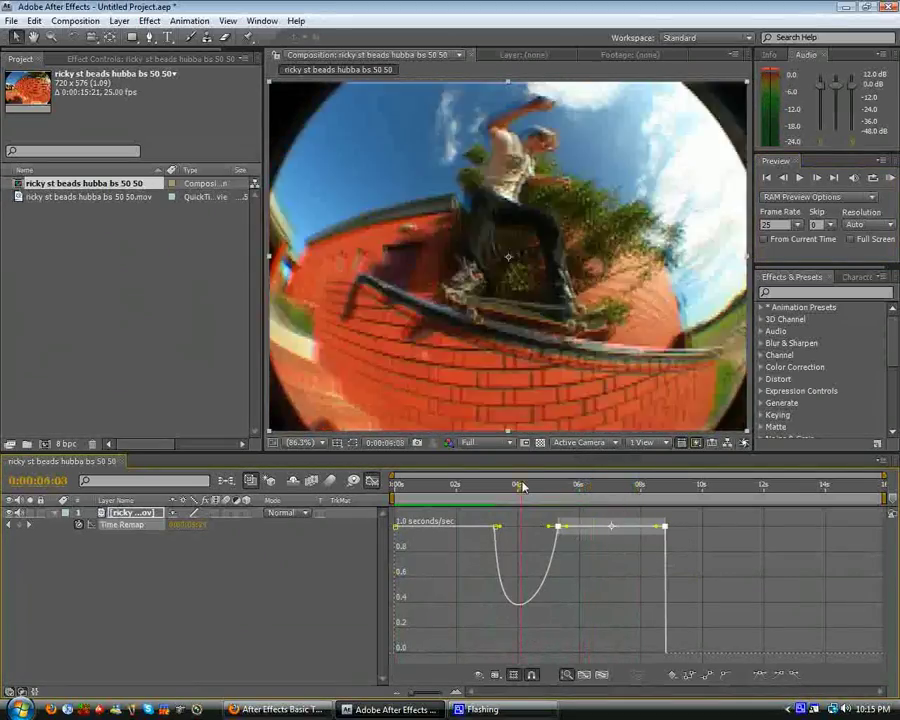
pyautogui.click(516, 542)
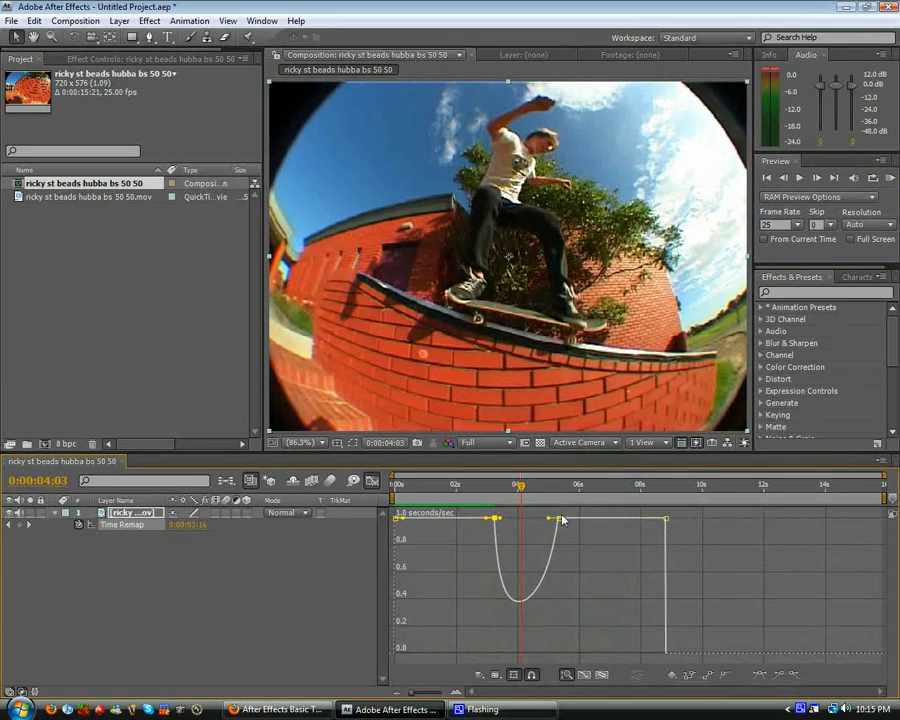
pyautogui.moveTo(627, 522); pyautogui.dragTo(582, 525)
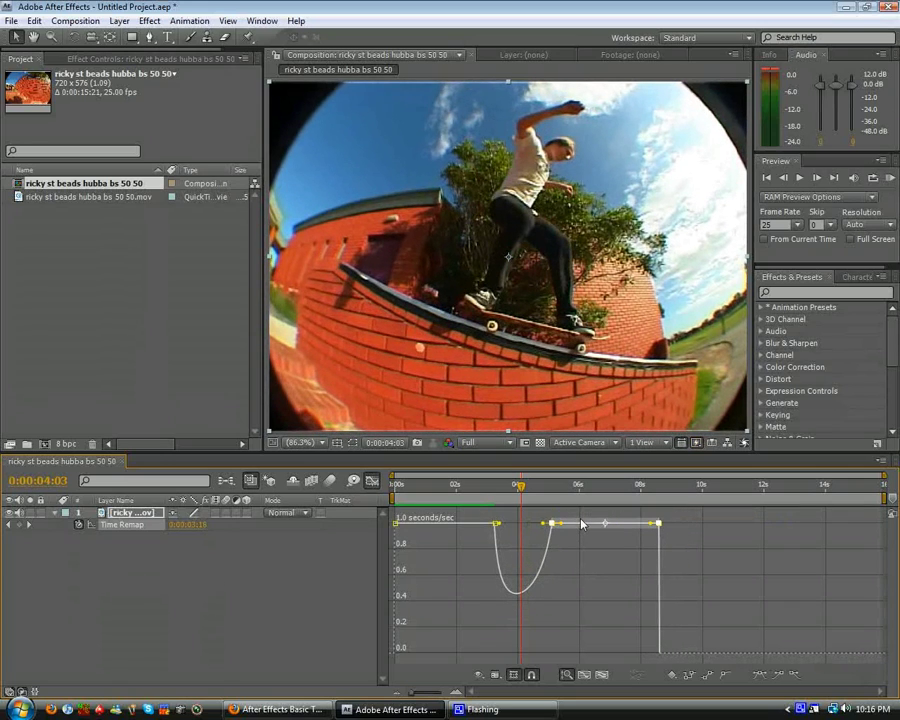
# - Reshape the dip with the speed handles so speed drops steeply at the section's start and recovers gradually to 1.0 seconds/sec
pyautogui.moveTo(527, 498); pyautogui.dragTo(522, 528)
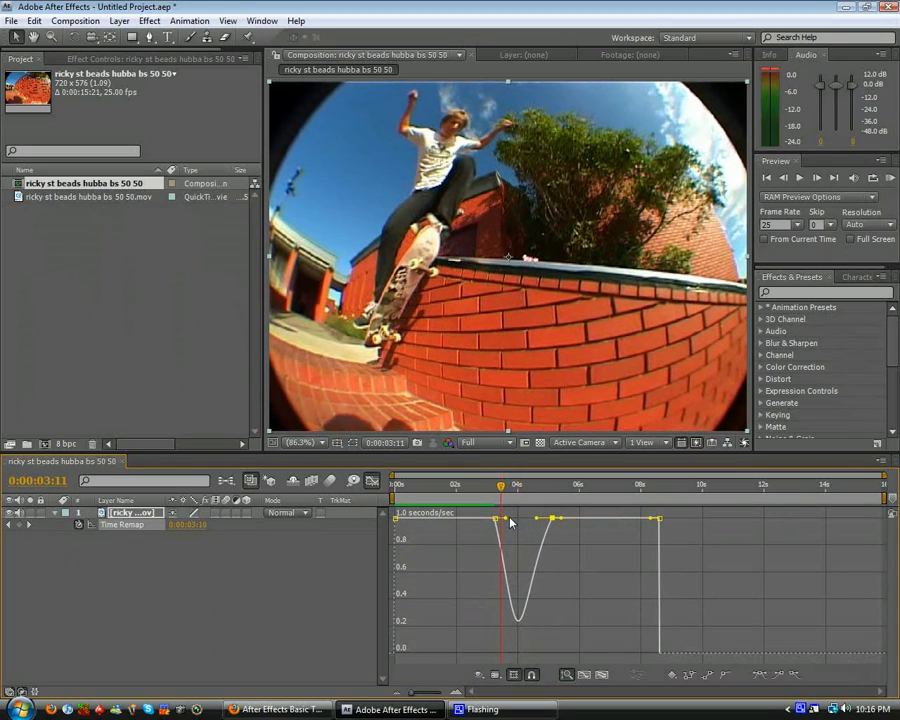
pyautogui.click(890, 187)
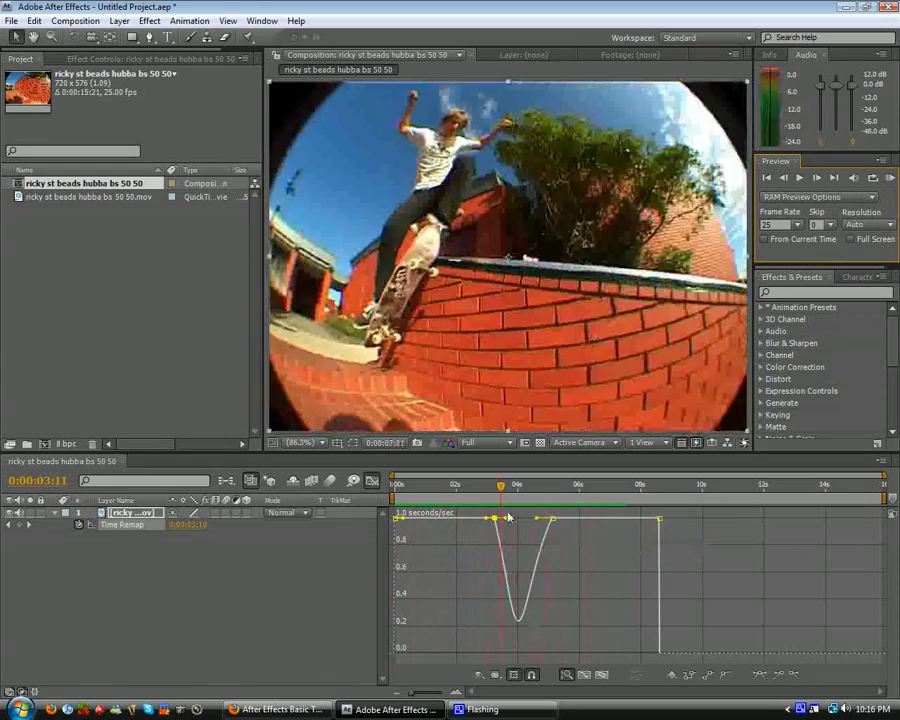
pyautogui.moveTo(507, 523); pyautogui.dragTo(532, 527)
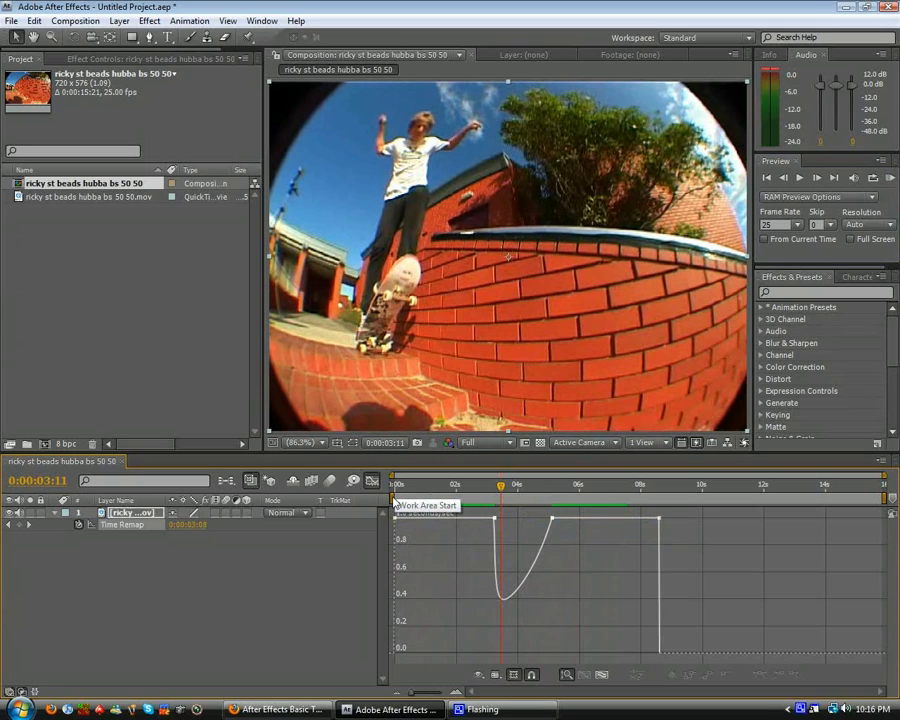
# - Limit the work area to about 2 to 7 seconds and run a RAM preview of it
pyautogui.moveTo(419, 500); pyautogui.dragTo(472, 504)
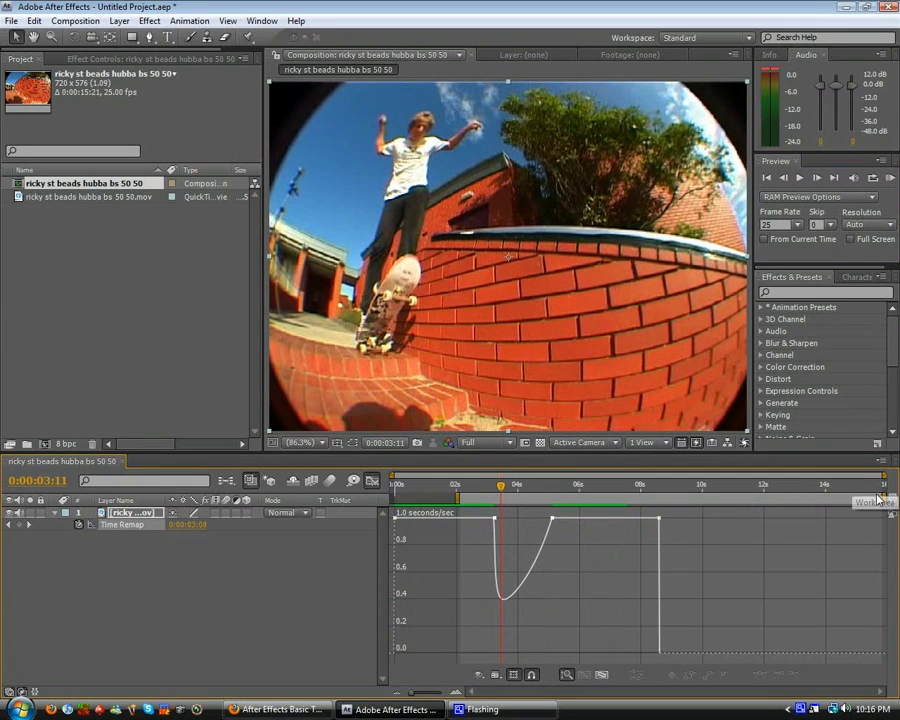
pyautogui.moveTo(884, 502); pyautogui.dragTo(601, 500)
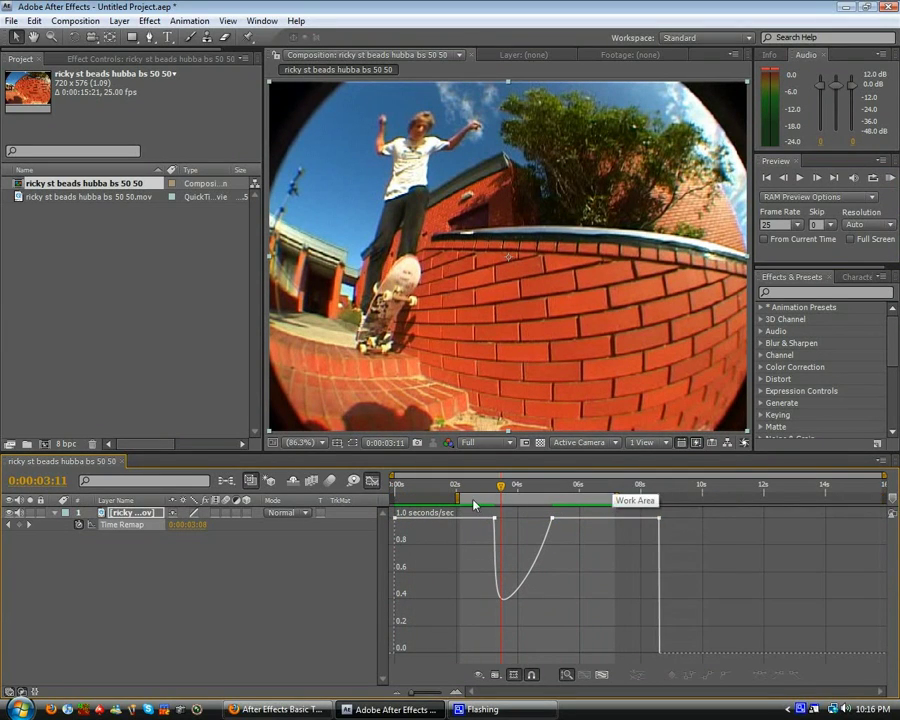
pyautogui.click(889, 179)
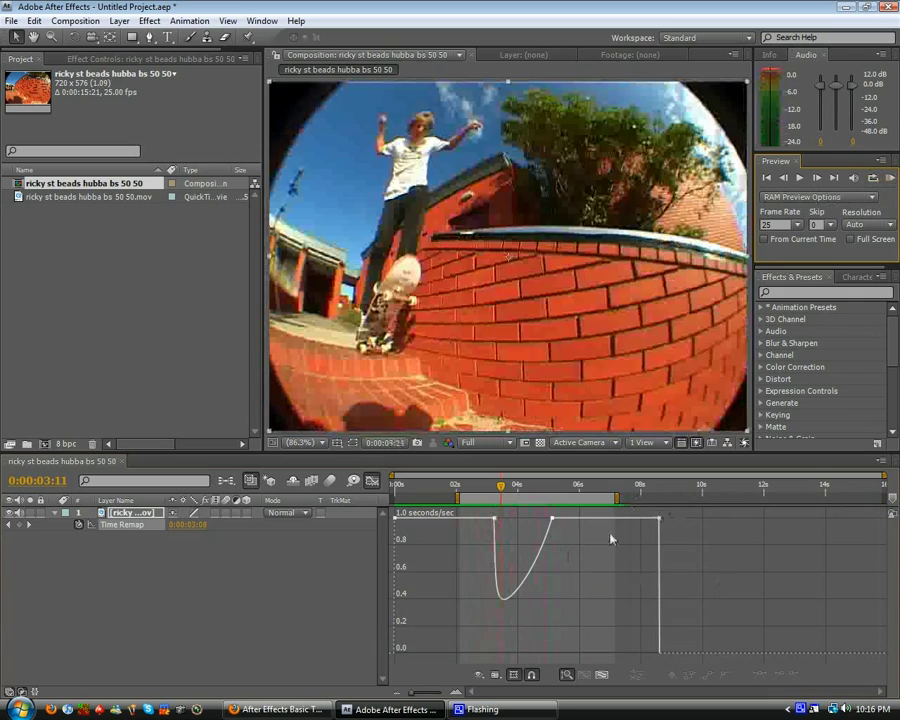
# - Scrub through the steep speed drop and the recovery to examine how the footage slows down and speeds up
pyautogui.moveTo(481, 493); pyautogui.dragTo(497, 492)
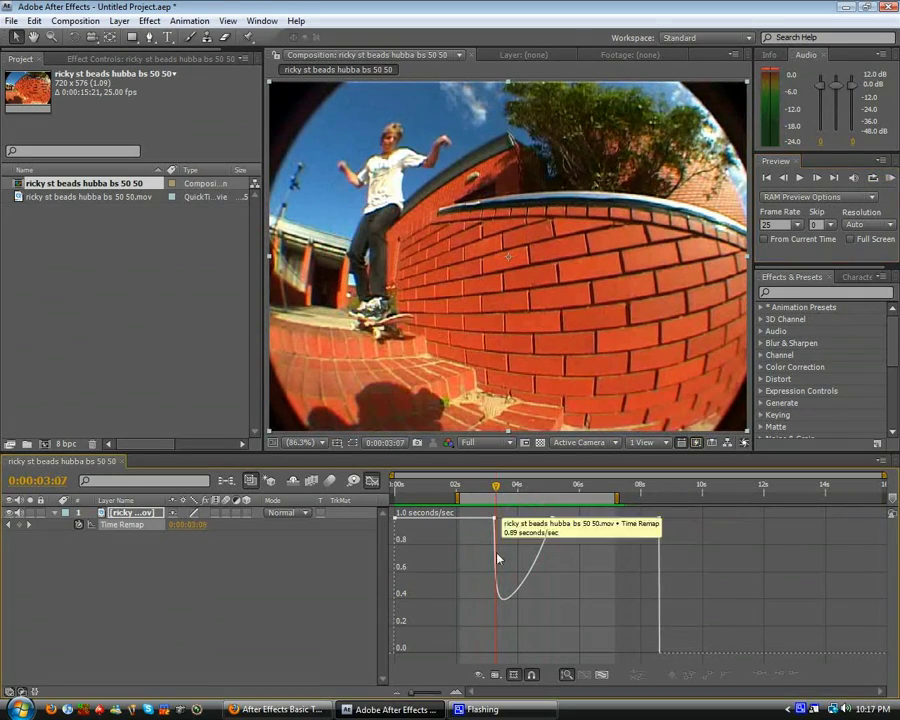
pyautogui.click(493, 491)
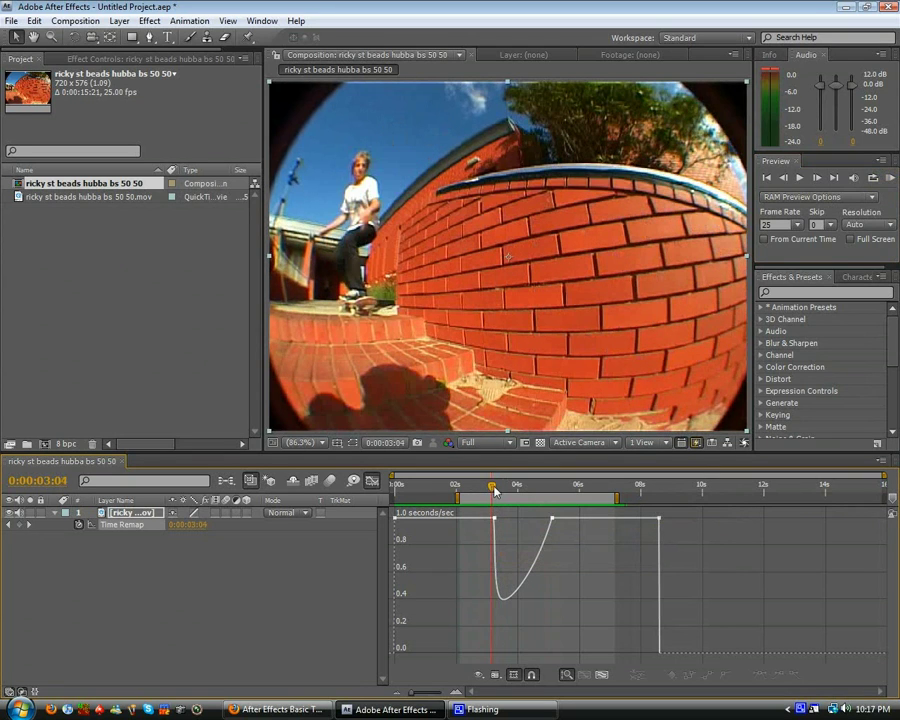
pyautogui.click(498, 499)
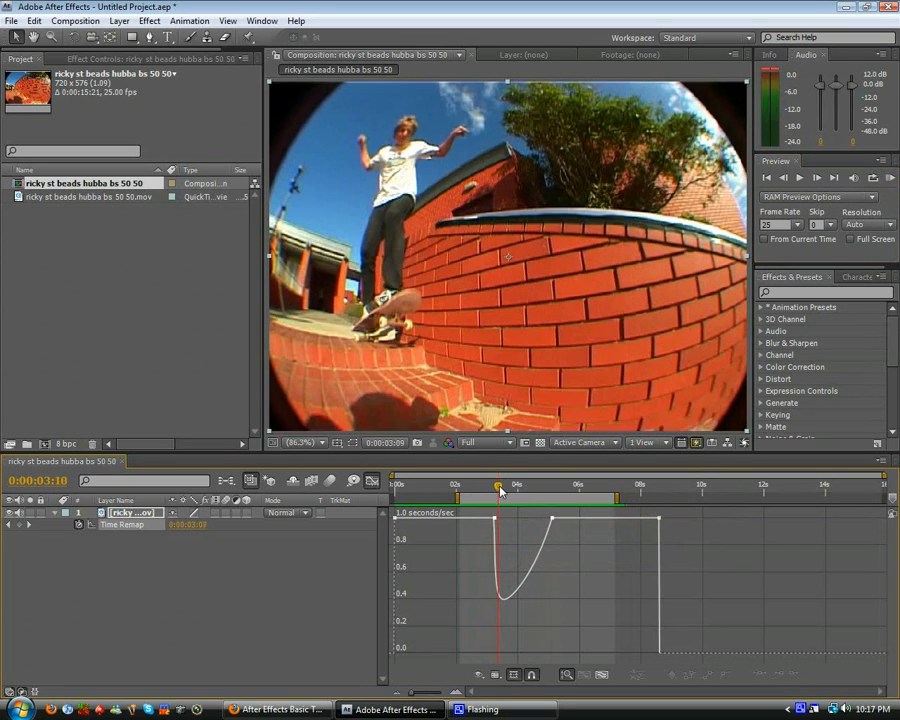
pyautogui.moveTo(499, 487); pyautogui.dragTo(558, 492)
# - Reshape the curve to fall gradually from 1.0 to about 0.3 seconds/sec before jumping back to full speed, and preview it
pyautogui.moveTo(502, 525); pyautogui.dragTo(508, 521)
pyautogui.moveTo(544, 520); pyautogui.dragTo(506, 520)
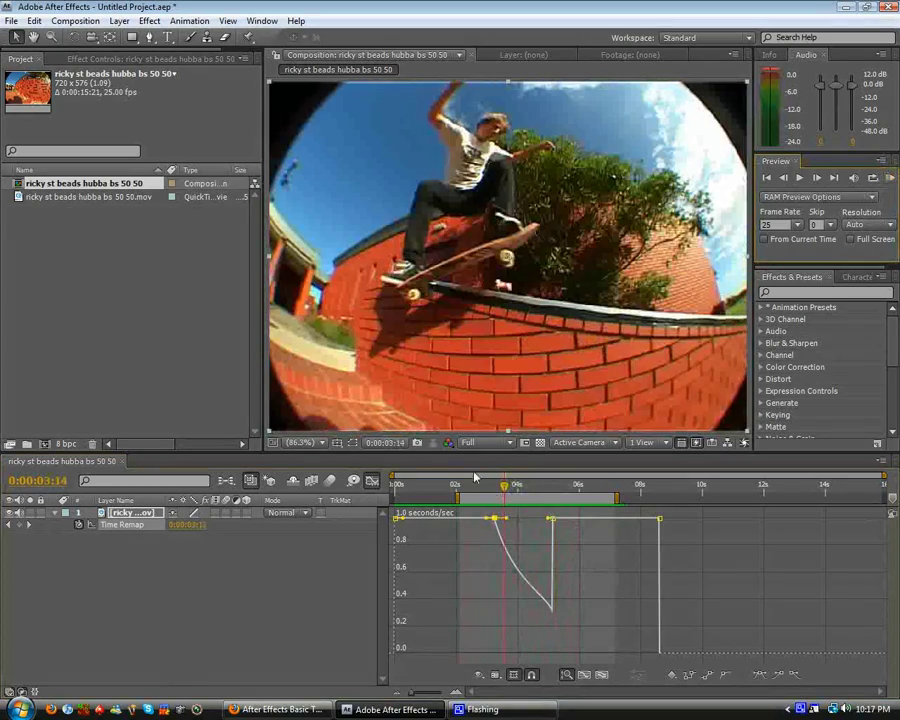
pyautogui.click(524, 486)
pyautogui.moveTo(528, 487); pyautogui.dragTo(548, 499)
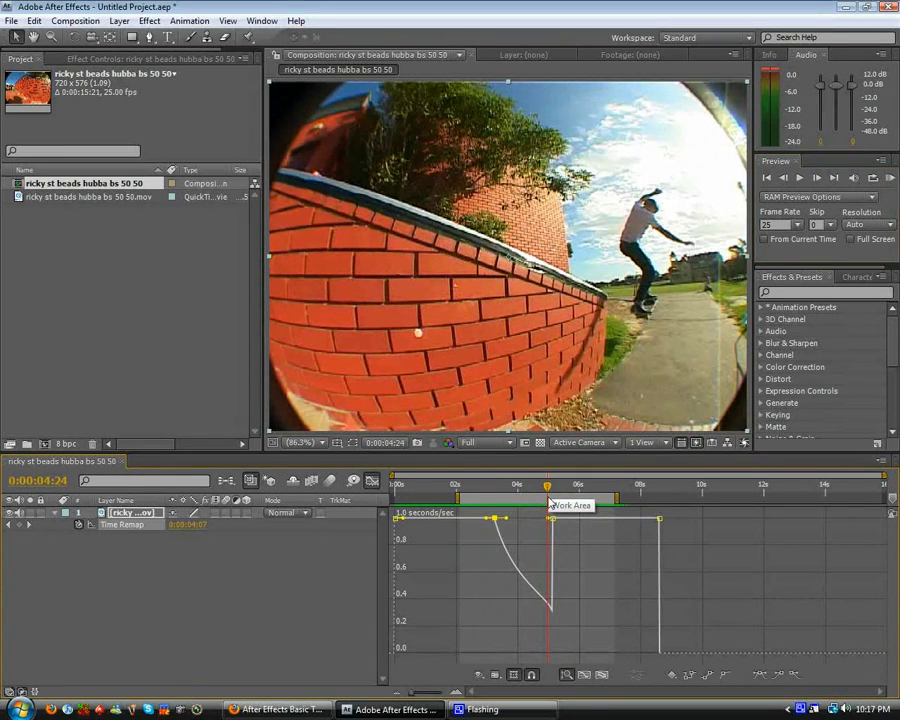
pyautogui.click(548, 490)
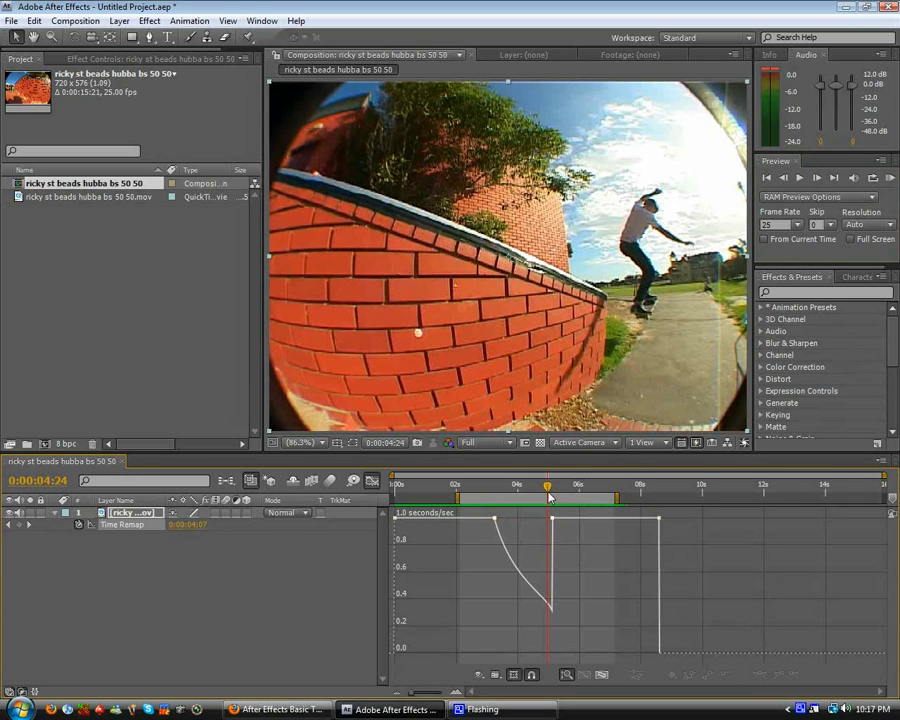
pyautogui.moveTo(548, 490); pyautogui.dragTo(469, 488)
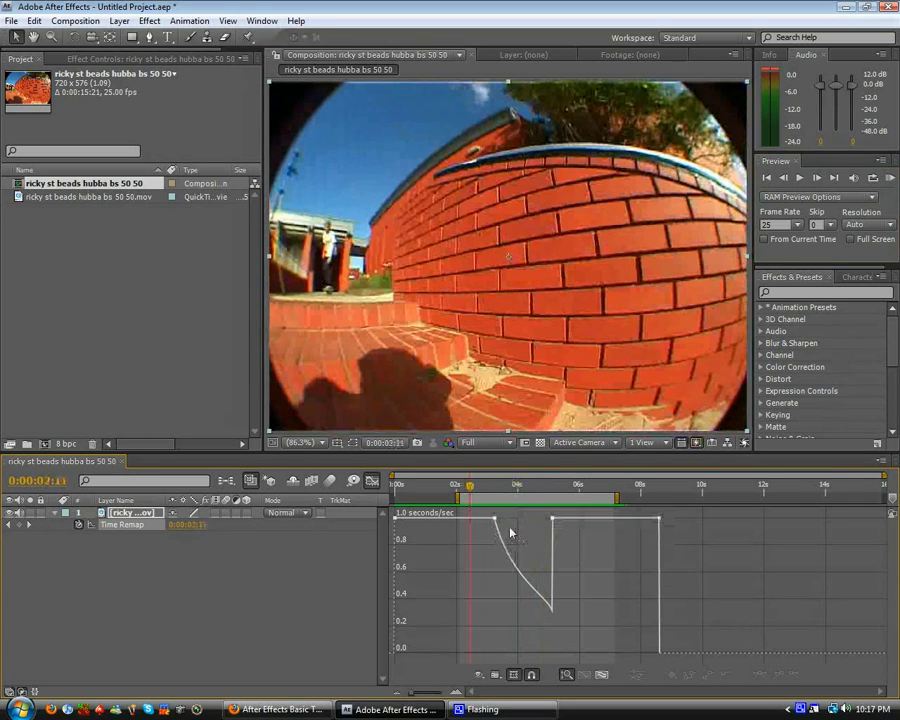
pyautogui.press('KP_0')
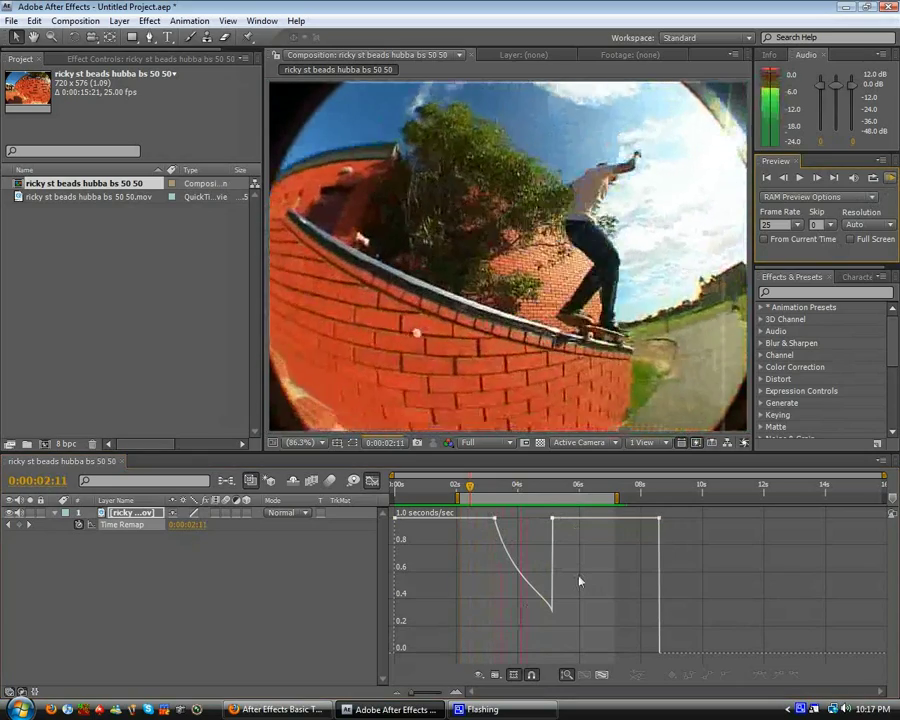
pyautogui.press('space')
# - Return to the layer bar view and scrub around the first slow-motion keyframe to examine the transition
pyautogui.hotkey('shift', 'F3')
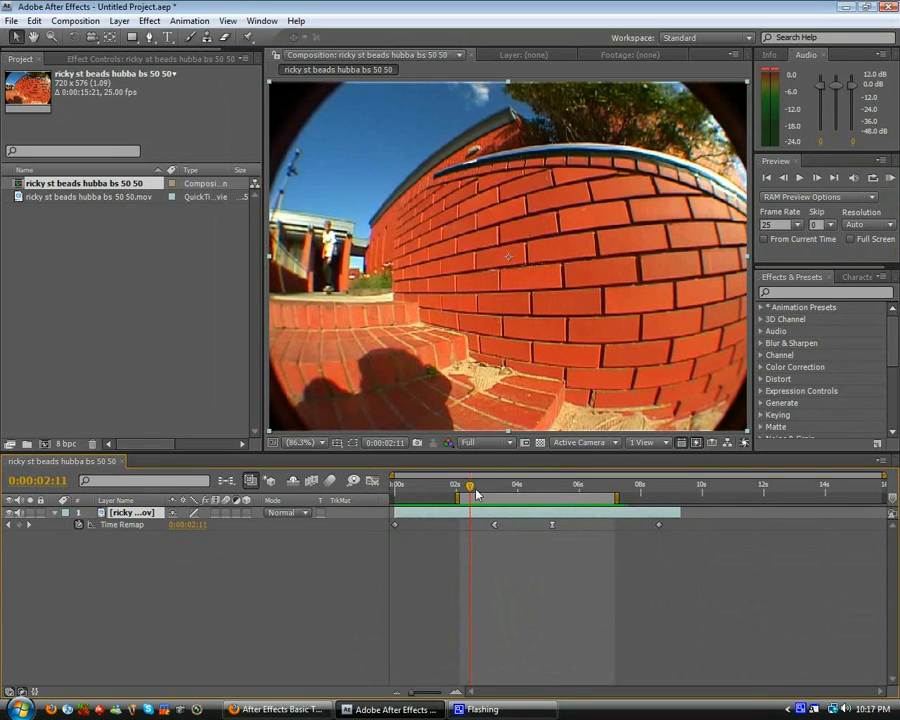
pyautogui.moveTo(470, 491); pyautogui.dragTo(491, 507)
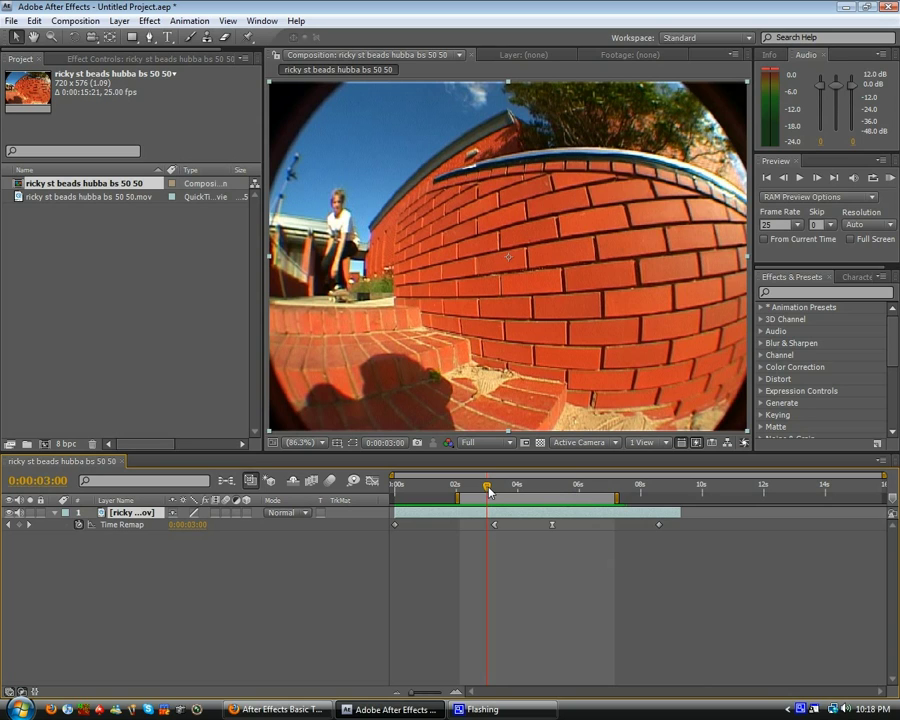
pyautogui.click(372, 481)
pyautogui.click(374, 484)
pyautogui.click(498, 489)
pyautogui.moveTo(498, 489)
pyautogui.mouseDown()
pyautogui.moveTo(556, 504)
pyautogui.moveTo(537, 490)
pyautogui.moveTo(482, 489)
pyautogui.mouseUp()
pyautogui.press('space')
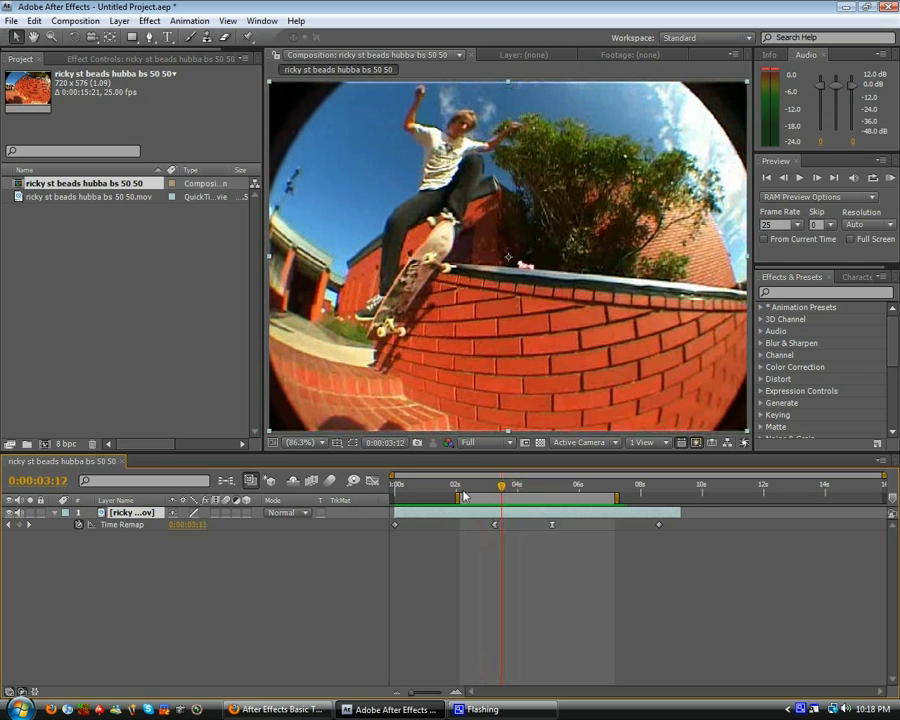
# - Compare the Graph Editor's display with no keyframe selected and with the Time Remap keyframe at about 5.1 seconds selected
pyautogui.click(373, 480)
pyautogui.click(373, 480)
pyautogui.click(371, 482)
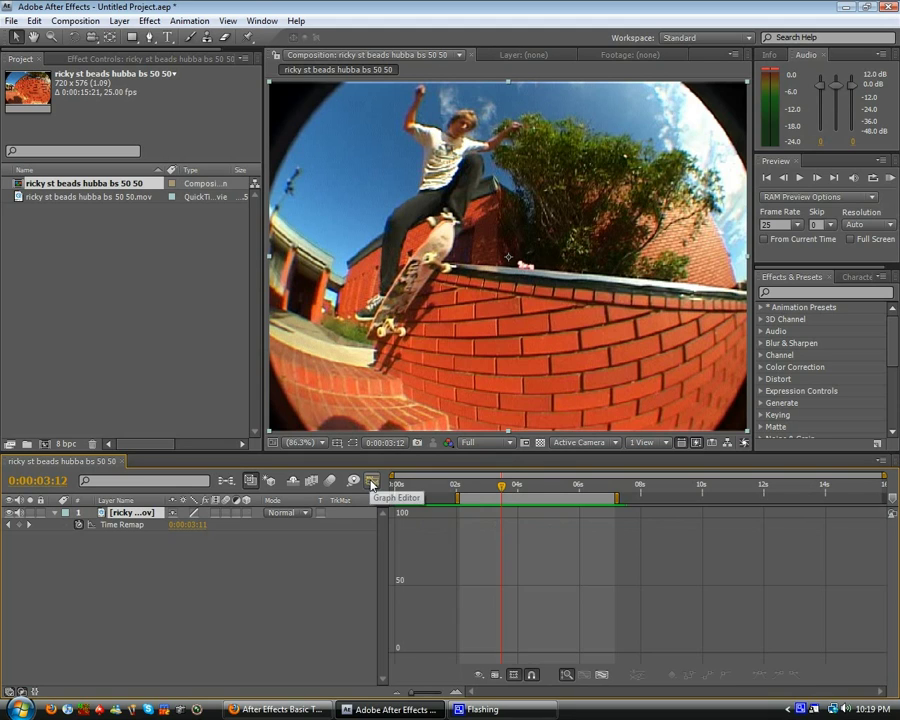
pyautogui.click(371, 484)
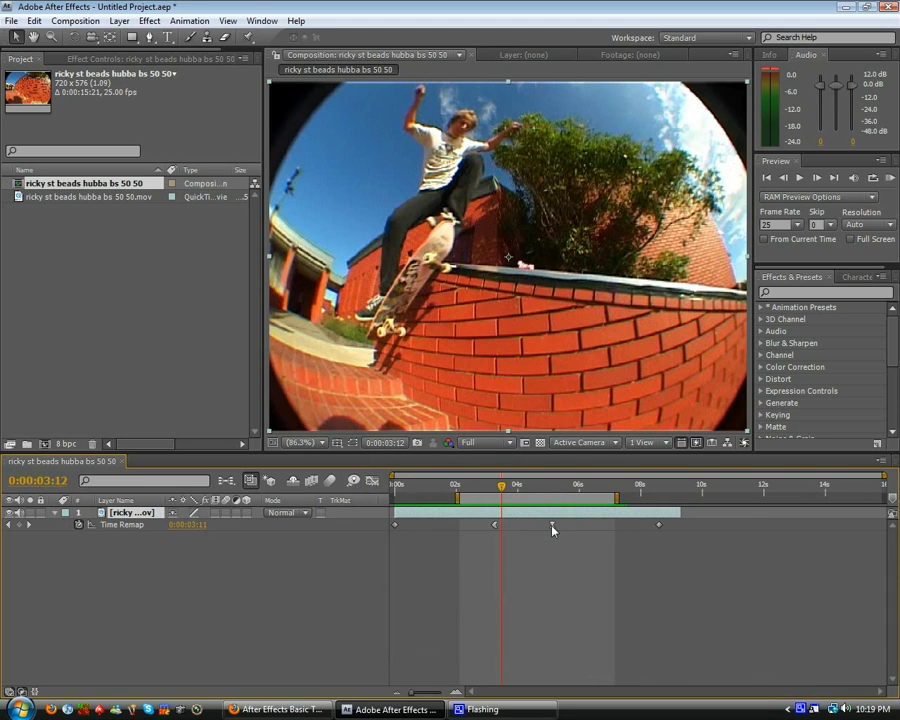
pyautogui.click(371, 482)
pyautogui.click(371, 483)
pyautogui.click(371, 483)
pyautogui.click(371, 483)
pyautogui.click(622, 532)
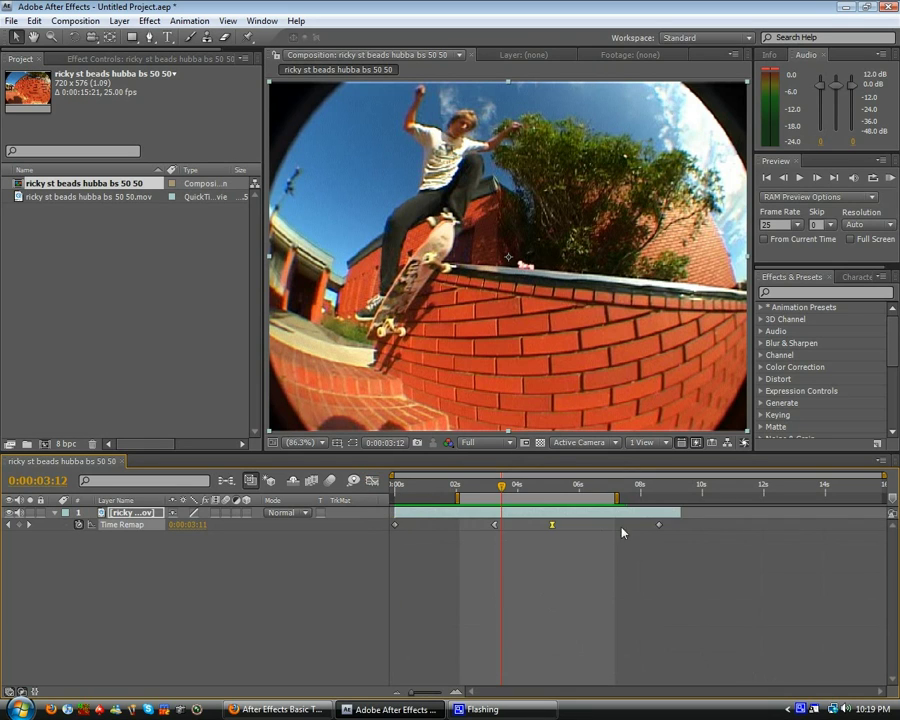
pyautogui.click(371, 483)
pyautogui.click(371, 483)
pyautogui.click(472, 513)
pyautogui.click(371, 482)
pyautogui.click(371, 482)
pyautogui.click(552, 525)
pyautogui.click(371, 482)
pyautogui.click(371, 482)
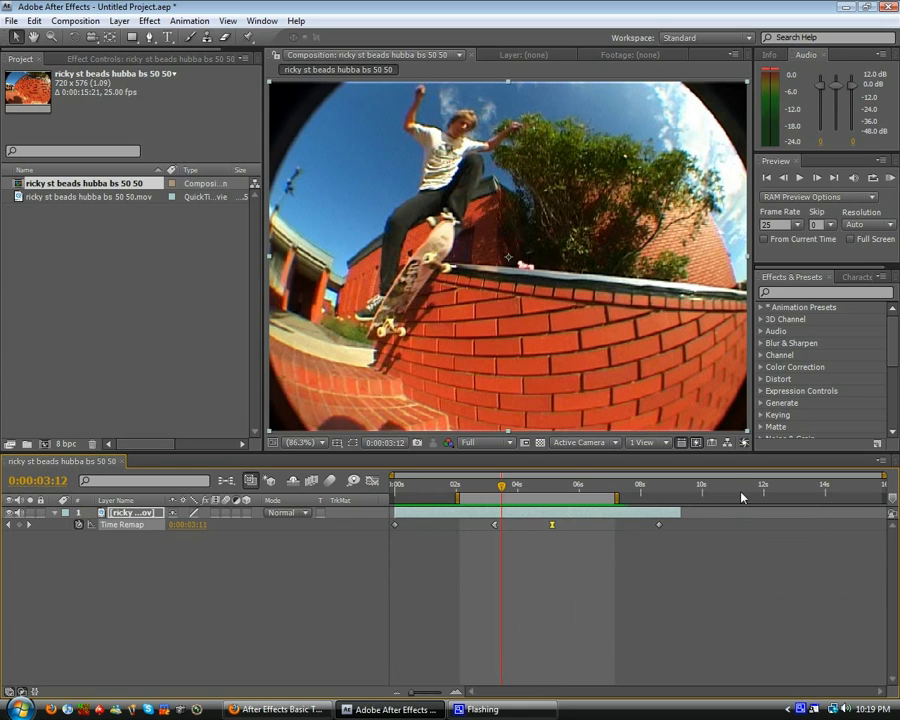